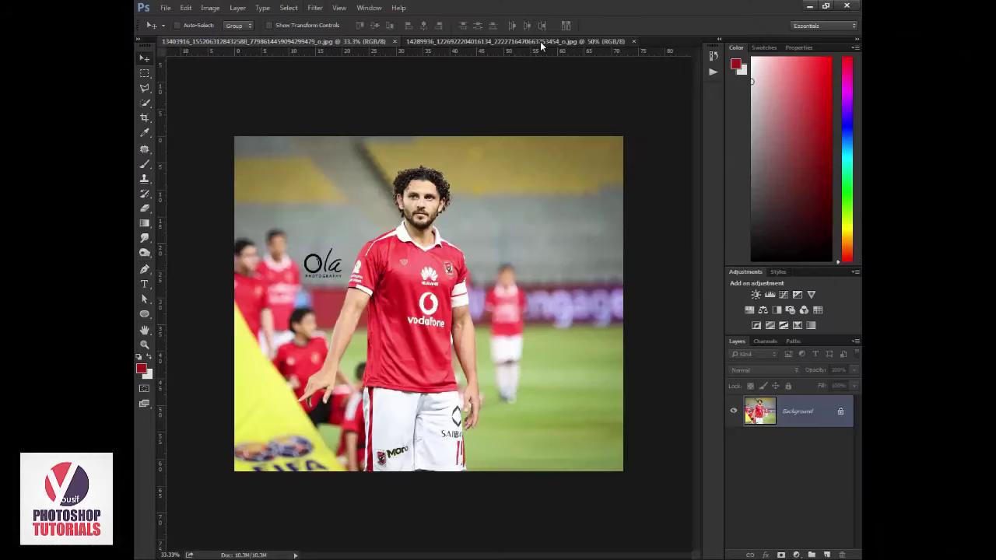
# - Glance at the second football photo, return to the red-kit photo, and list the adjustment layer types
pyautogui.click(490, 40)
pyautogui.click(358, 41)
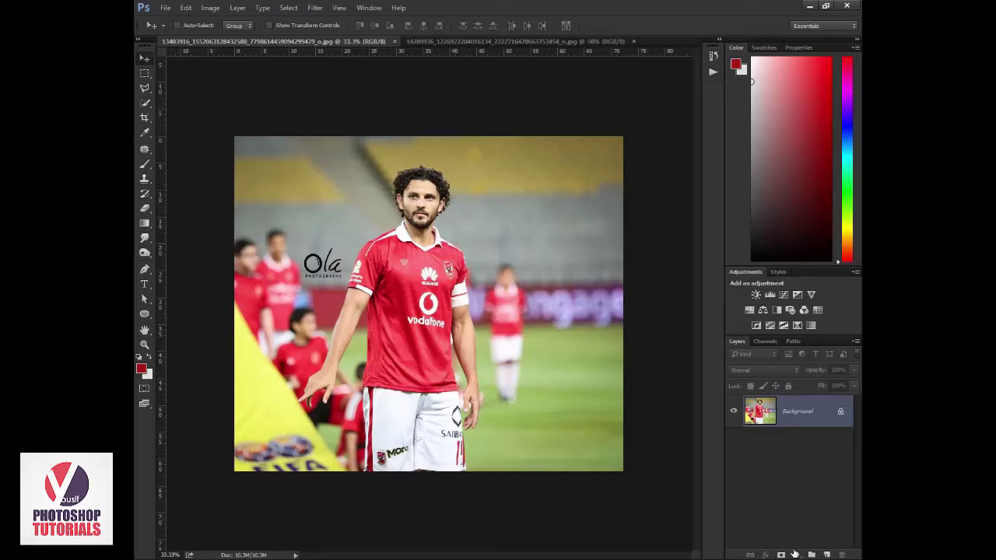
pyautogui.click(798, 555)
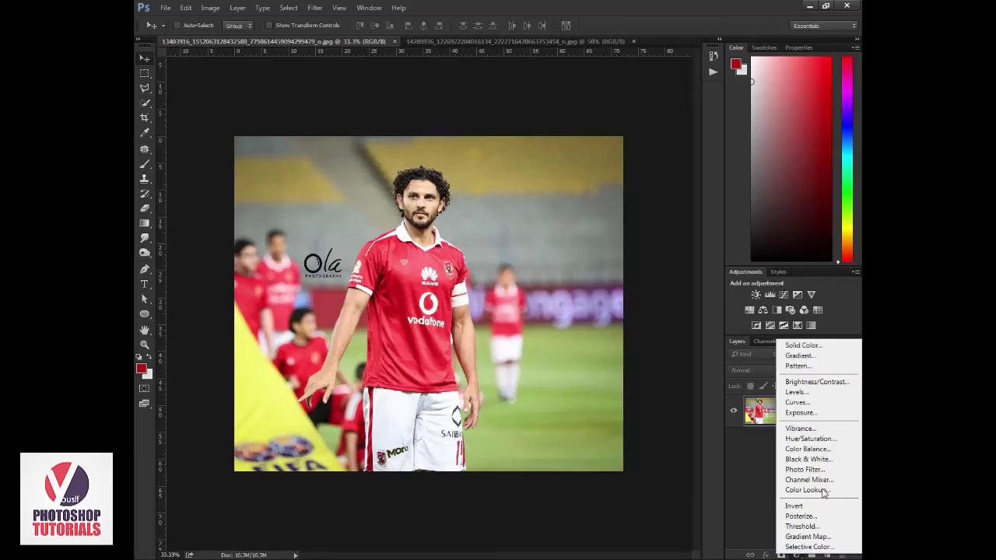
# - Add a Hue/Saturation layer, test maximum saturation, then reset Saturation to 0
pyautogui.click(822, 438)
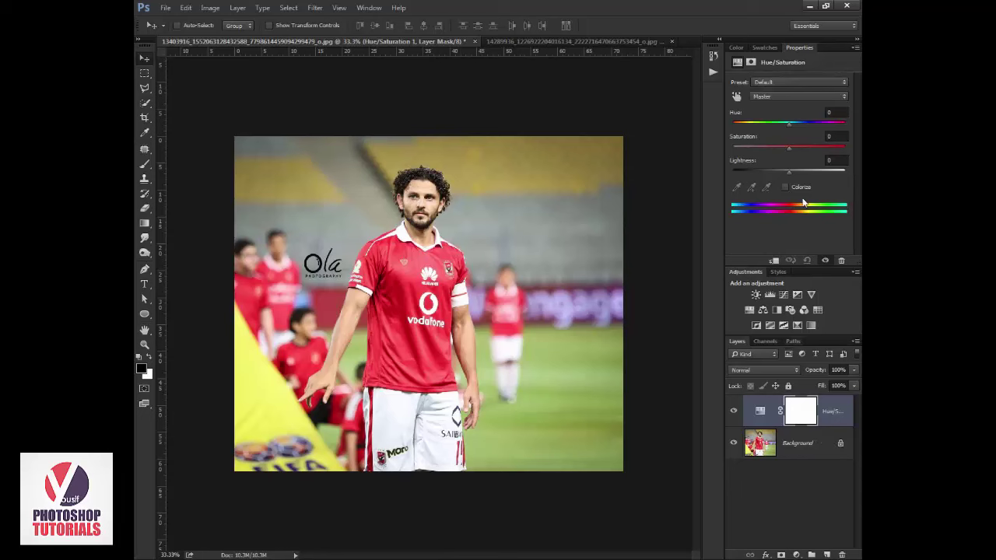
pyautogui.moveTo(788, 147)
pyautogui.mouseDown()
pyautogui.moveTo(860, 146)
pyautogui.moveTo(722, 151)
pyautogui.moveTo(788, 147)
pyautogui.mouseUp()
pyautogui.click(842, 137)
pyautogui.write('0')
# - Switch the Hue/Saturation range to Reds and nudge red saturation up slightly
pyautogui.click(793, 98)
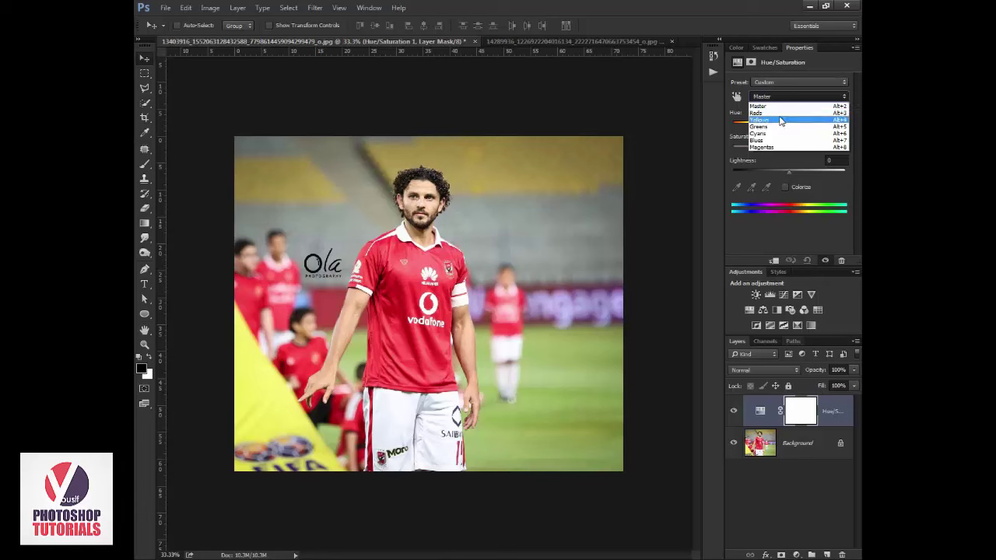
pyautogui.click(770, 113)
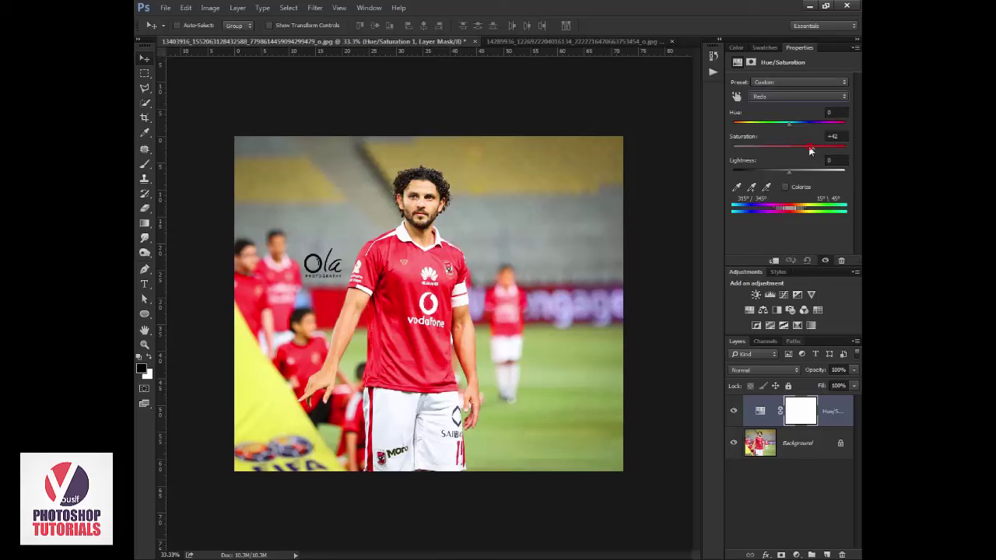
pyautogui.moveTo(815, 151)
pyautogui.mouseDown()
pyautogui.moveTo(725, 159)
pyautogui.moveTo(790, 165)
pyautogui.mouseUp()
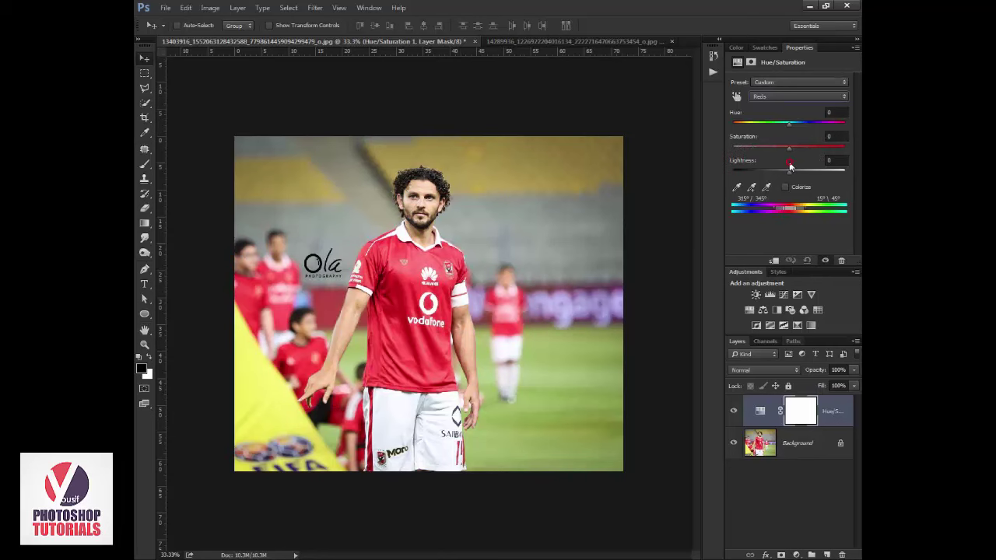
pyautogui.click(802, 95)
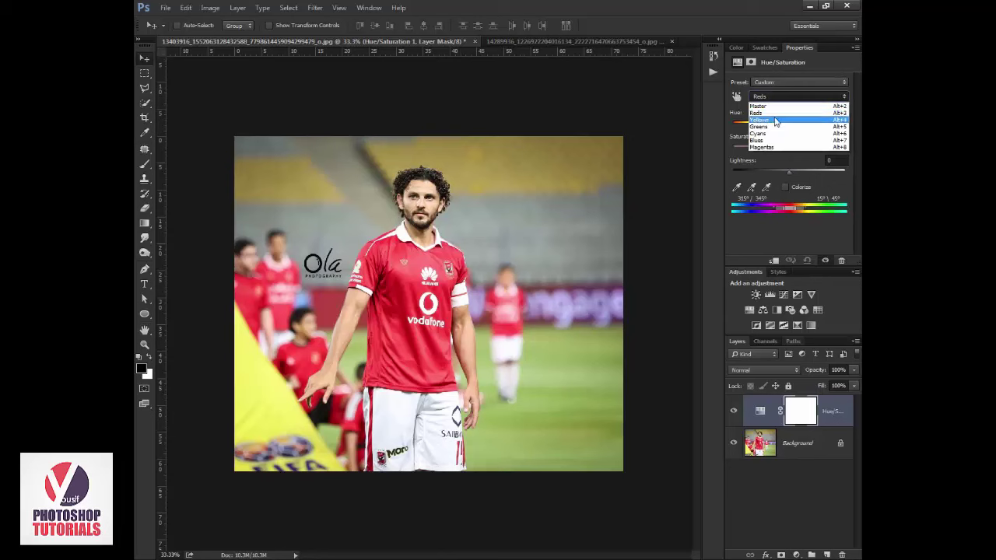
# - Set Yellows, Greens and Cyans saturation to -100 in the Hue/Saturation layer
pyautogui.click(776, 120)
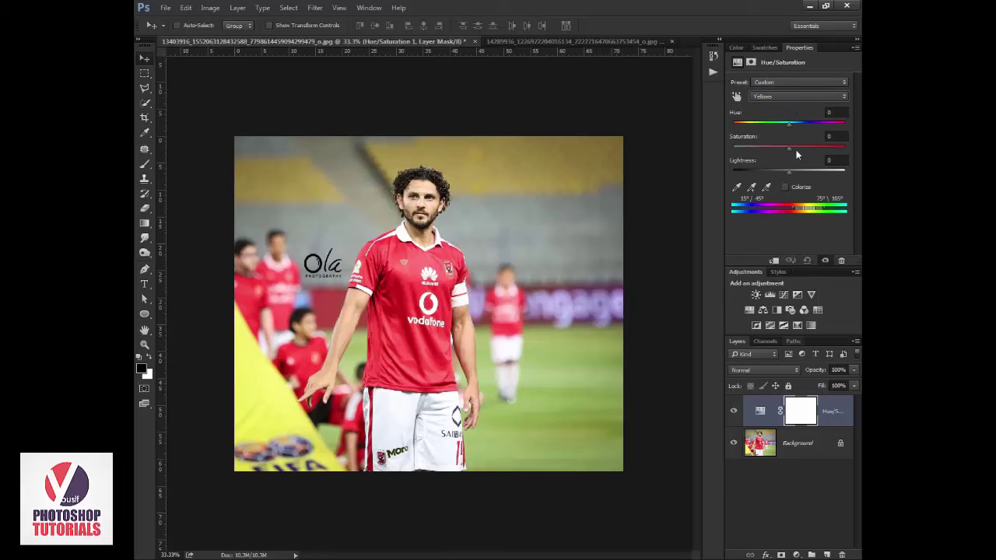
pyautogui.moveTo(788, 151); pyautogui.dragTo(733, 148)
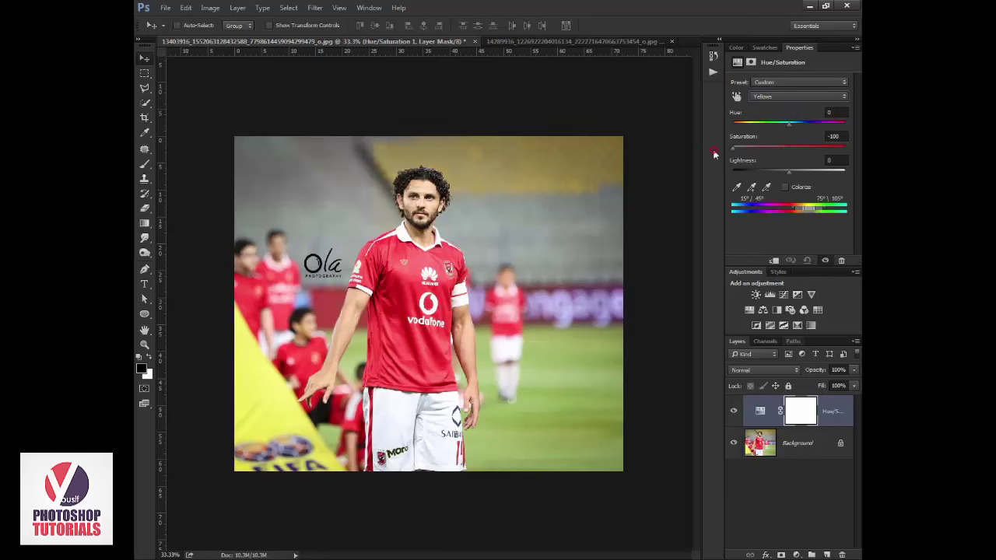
pyautogui.click(778, 97)
pyautogui.click(762, 127)
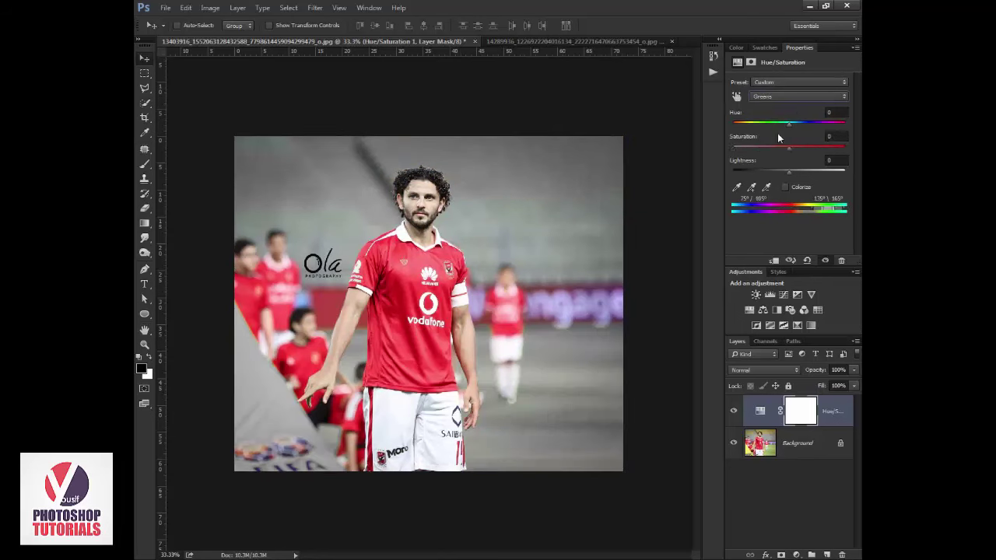
pyautogui.moveTo(791, 149); pyautogui.dragTo(638, 151)
pyautogui.click(793, 96)
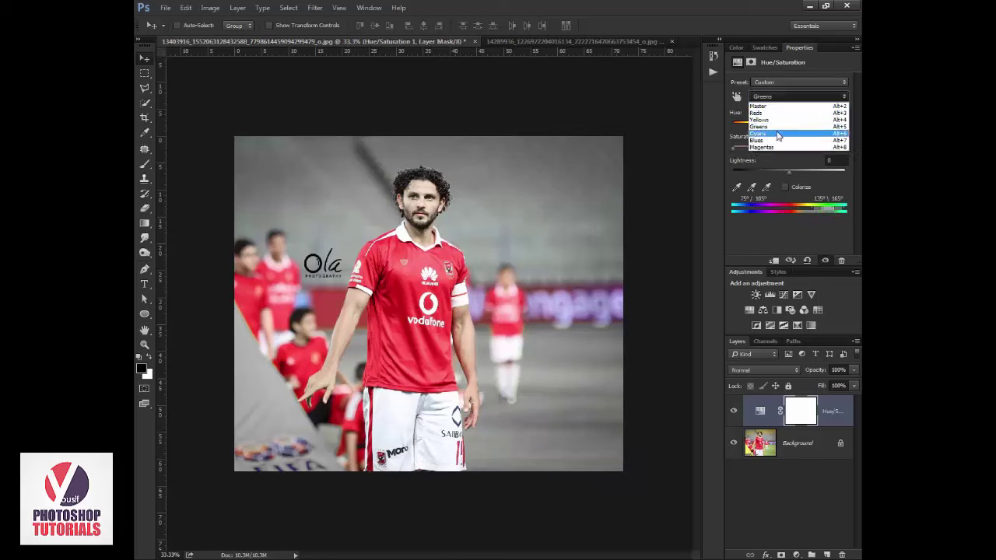
pyautogui.click(772, 133)
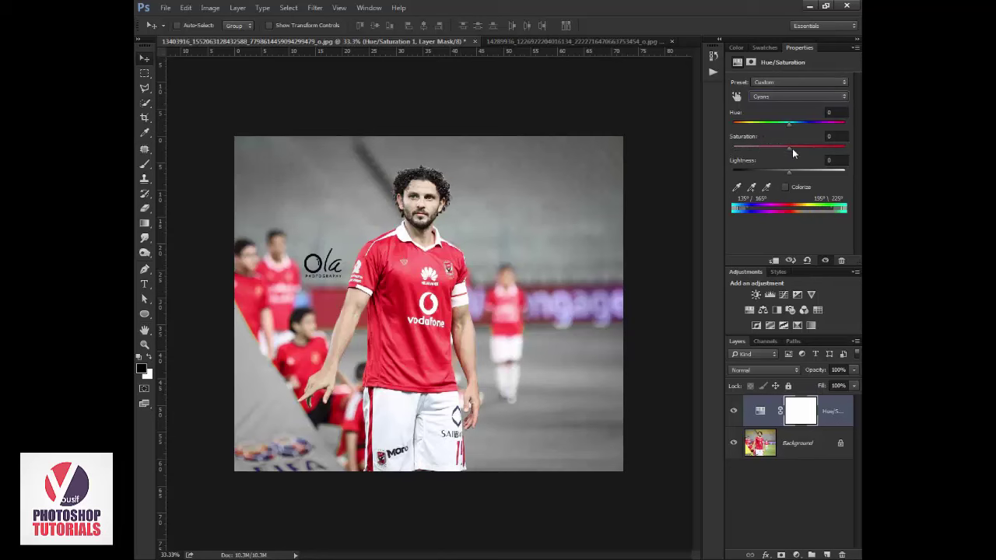
pyautogui.moveTo(793, 150); pyautogui.dragTo(623, 152)
# - Desaturate the Blues to -100 to gray the banner, then select the Magentas range
pyautogui.click(795, 98)
pyautogui.click(777, 141)
pyautogui.moveTo(790, 147); pyautogui.dragTo(697, 148)
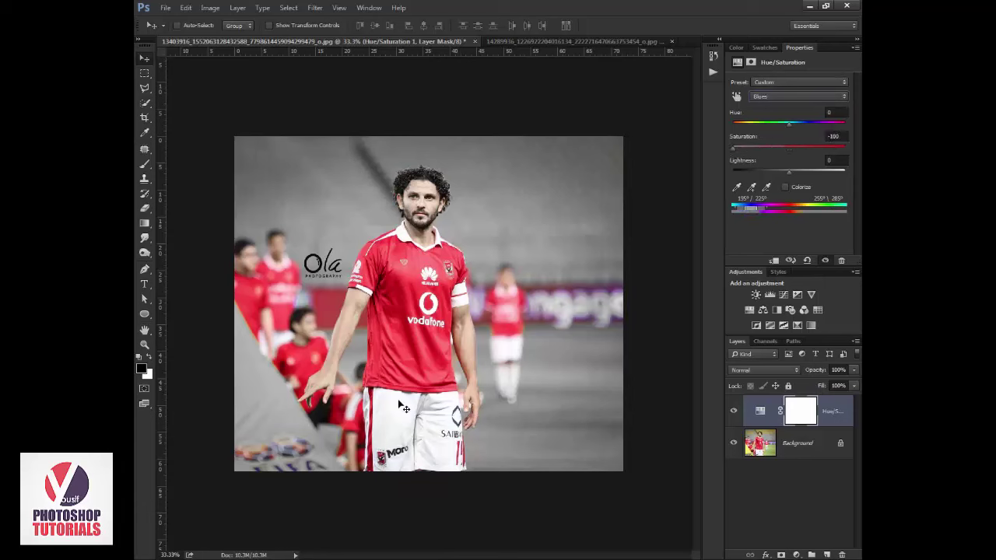
pyautogui.click(818, 98)
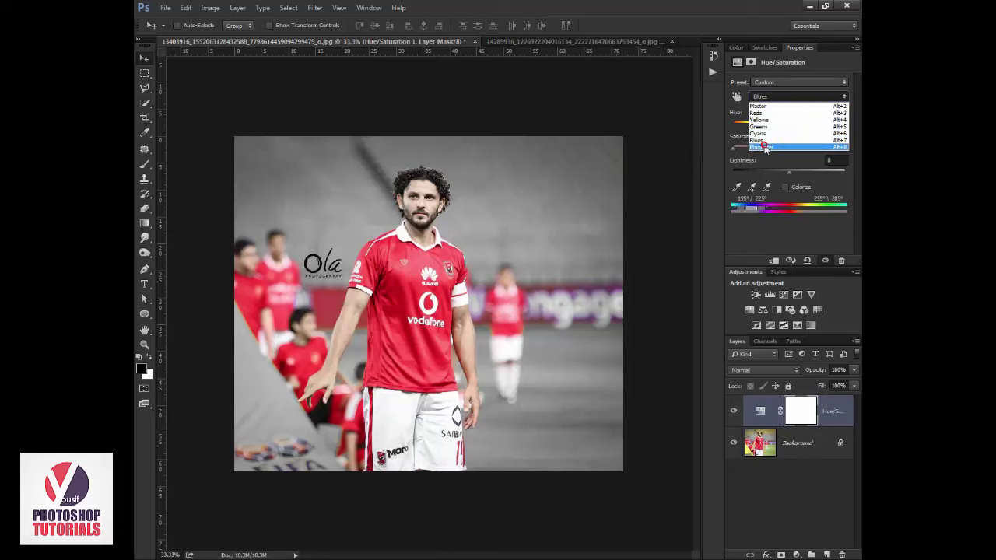
pyautogui.click(788, 150)
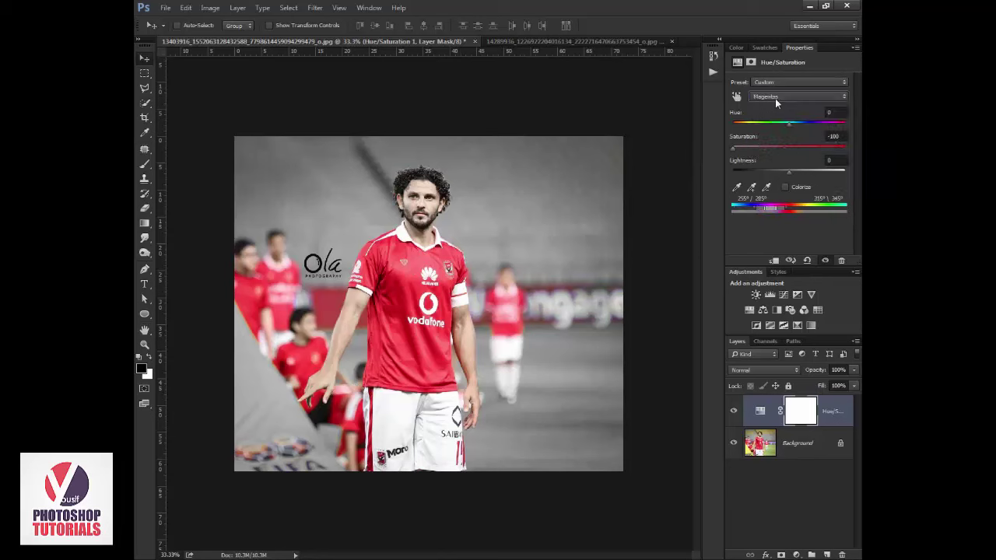
# - Compare fully desaturated Reds, then set Reds saturation to +18
pyautogui.click(768, 98)
pyautogui.click(776, 114)
pyautogui.moveTo(823, 149); pyautogui.dragTo(694, 158)
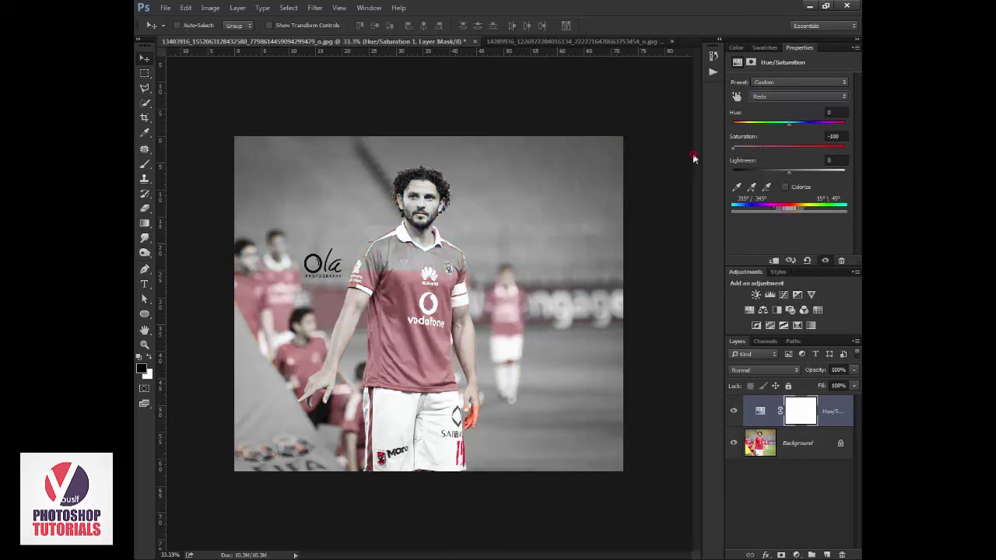
pyautogui.moveTo(692, 158); pyautogui.dragTo(801, 155)
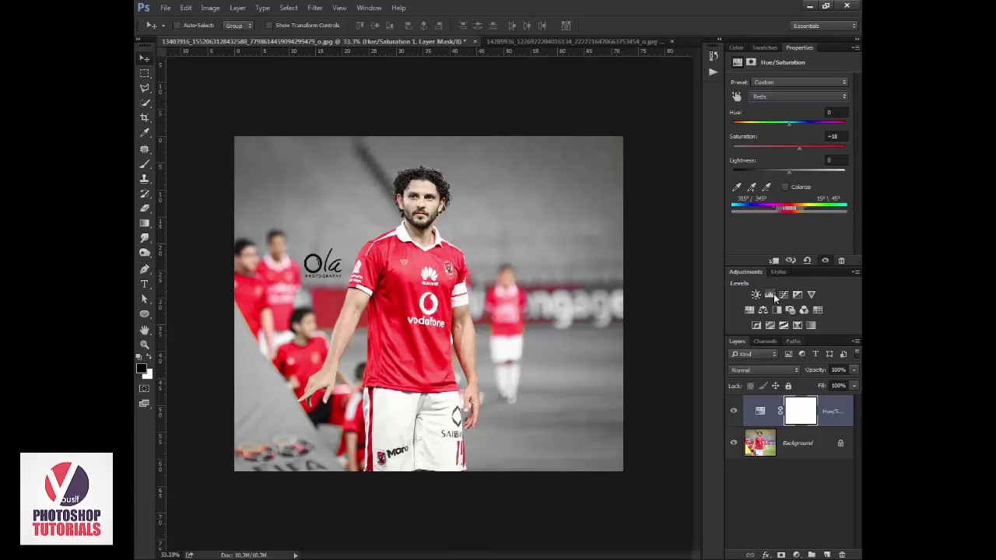
# - Add a Levels layer (black input 37, midtones 0.96, output black 27) and a Curves layer
pyautogui.click(796, 555)
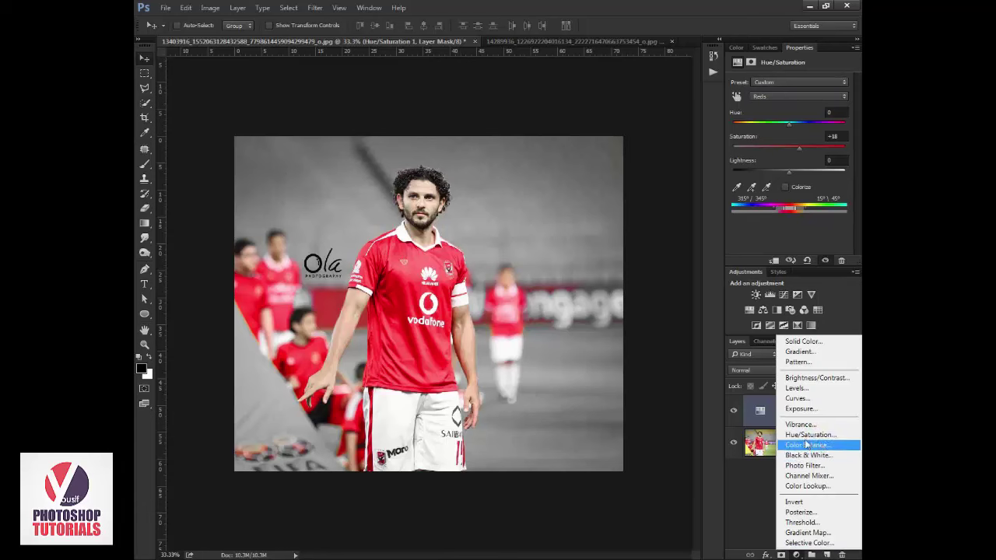
pyautogui.click(826, 393)
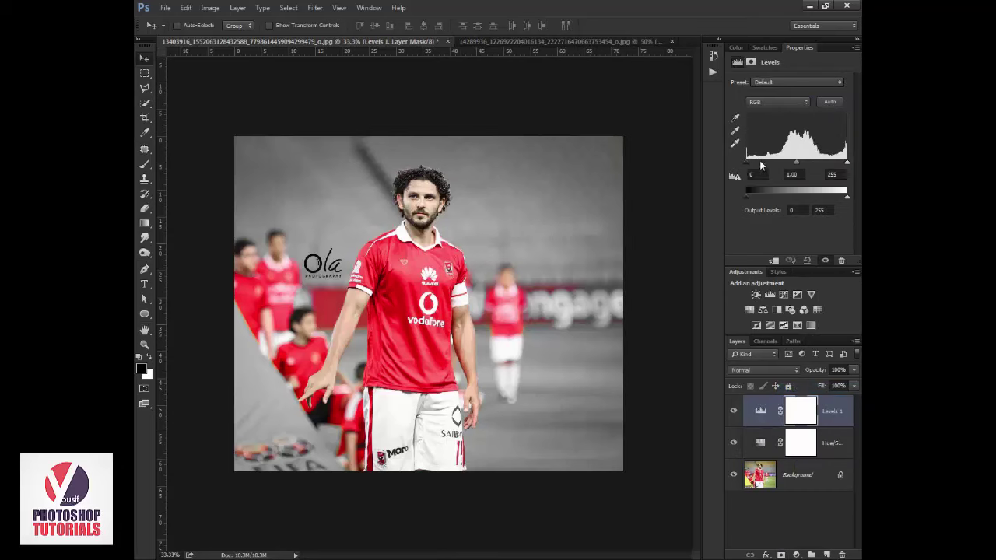
pyautogui.moveTo(747, 161); pyautogui.dragTo(760, 162)
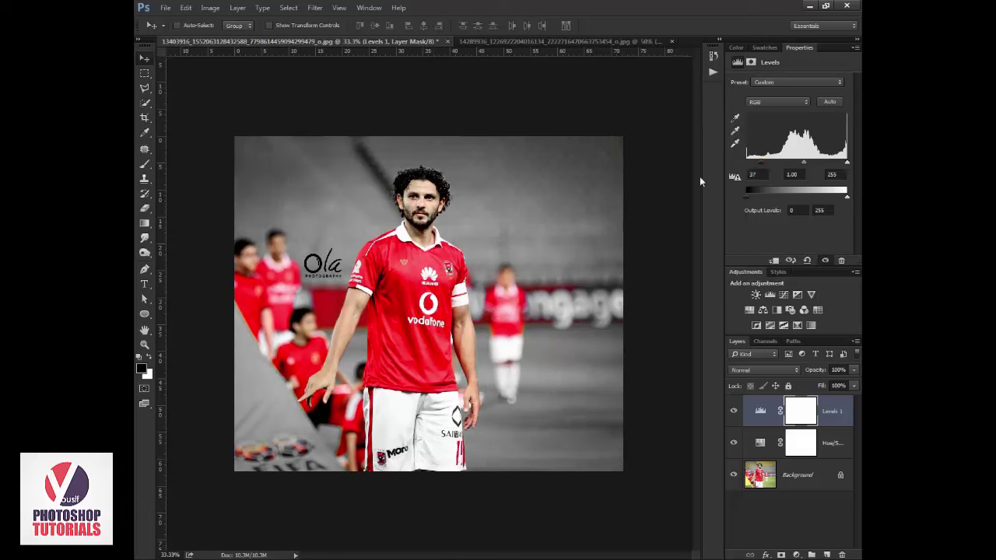
pyautogui.moveTo(848, 165); pyautogui.dragTo(805, 163)
pyautogui.moveTo(746, 197); pyautogui.dragTo(759, 198)
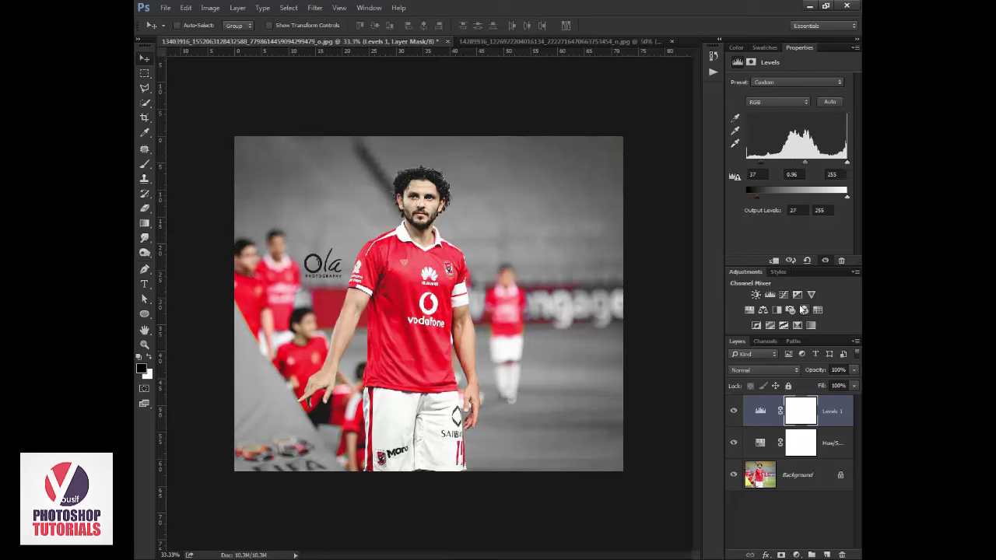
pyautogui.click(784, 294)
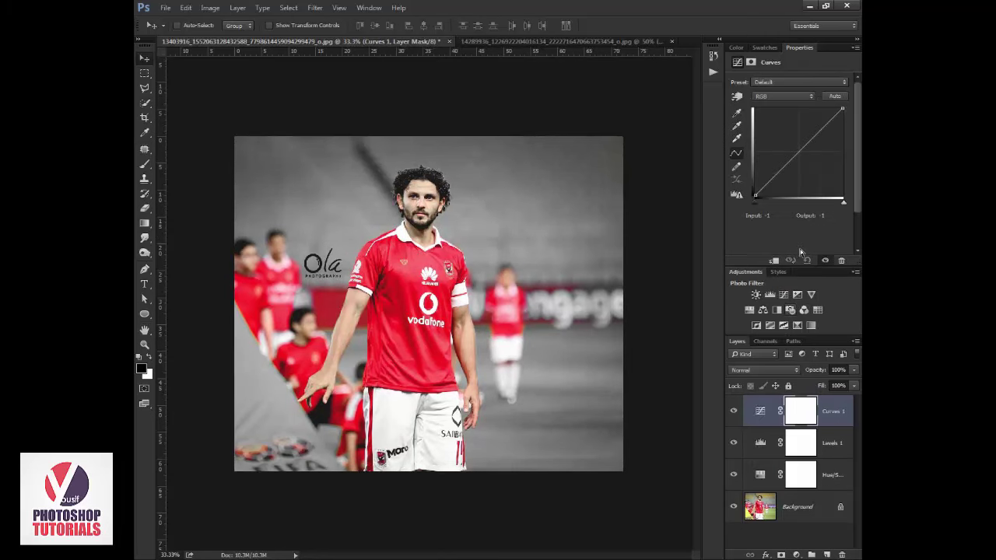
# - Bend the curve to deepen shadows, then merge visible layers into the Background with Ctrl+Shift+E
pyautogui.moveTo(754, 195)
pyautogui.mouseDown()
pyautogui.moveTo(755, 183)
pyautogui.moveTo(784, 173)
pyautogui.moveTo(754, 190)
pyautogui.moveTo(754, 180)
pyautogui.moveTo(722, 187)
pyautogui.mouseUp()
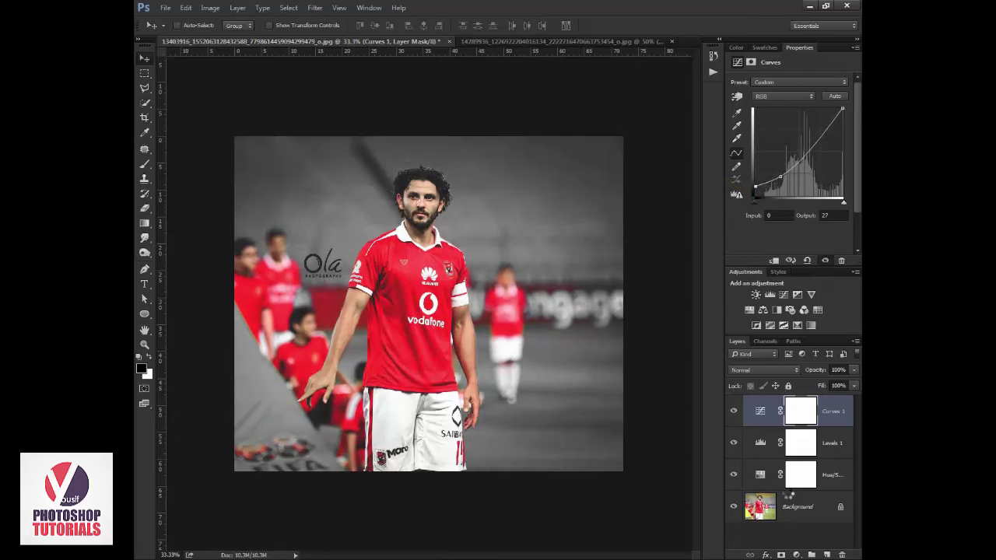
pyautogui.hotkey('ctrl', 'shift', 'e')
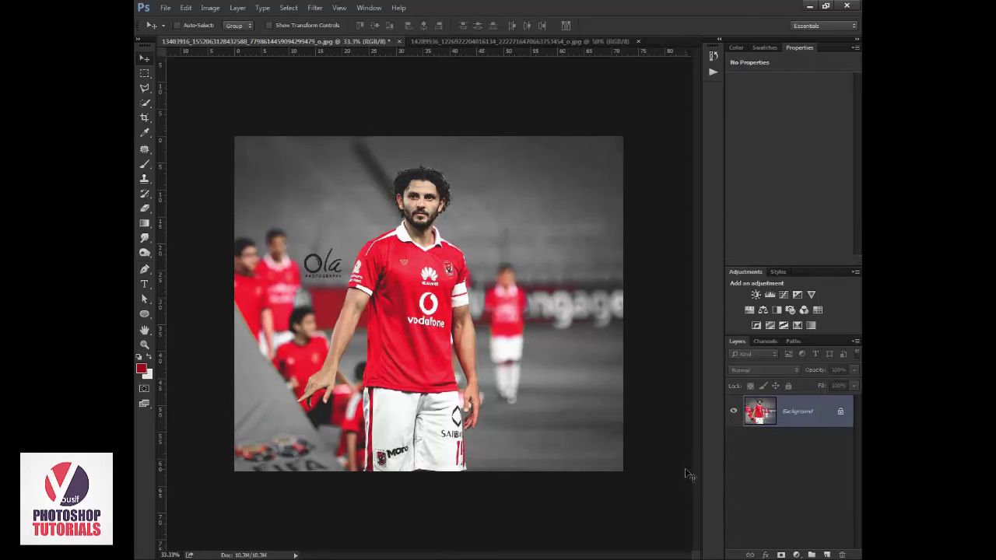
# - Undo the flatten, compare the adjustments off and on, then switch to the number 17 photo
pyautogui.hotkey('ctrl', 'z')
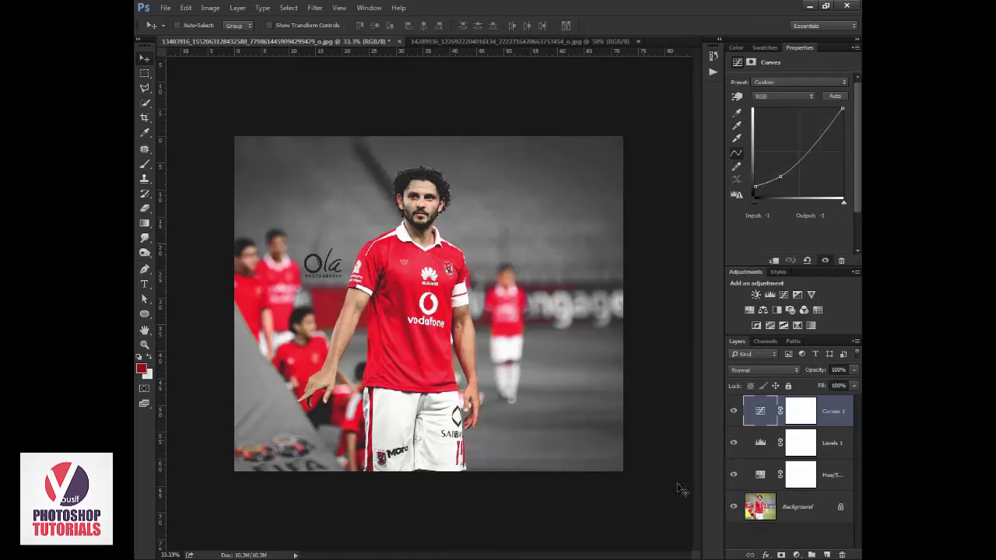
pyautogui.keyDown('alt'); pyautogui.click(735, 506); pyautogui.keyUp('alt')
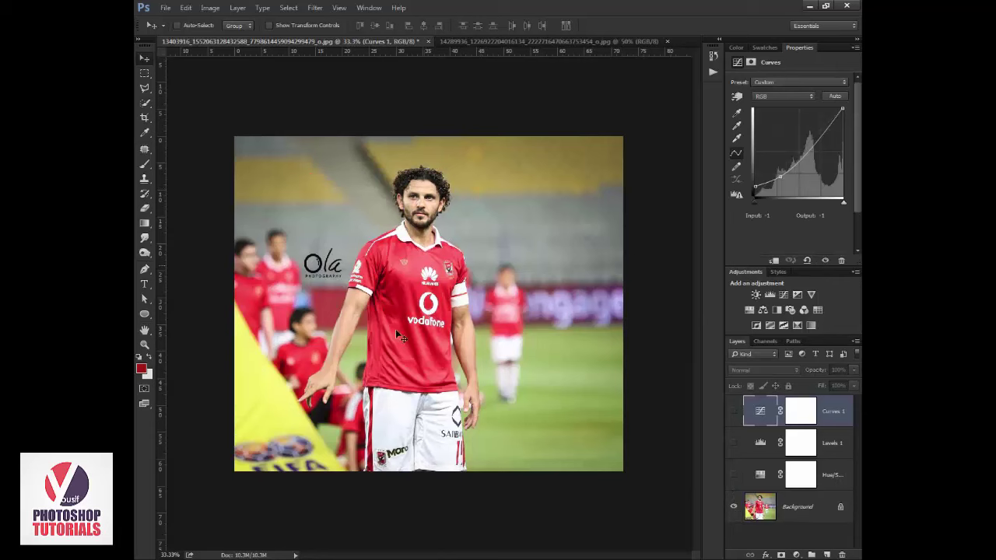
pyautogui.keyDown('alt'); pyautogui.click(734, 510); pyautogui.keyUp('alt')
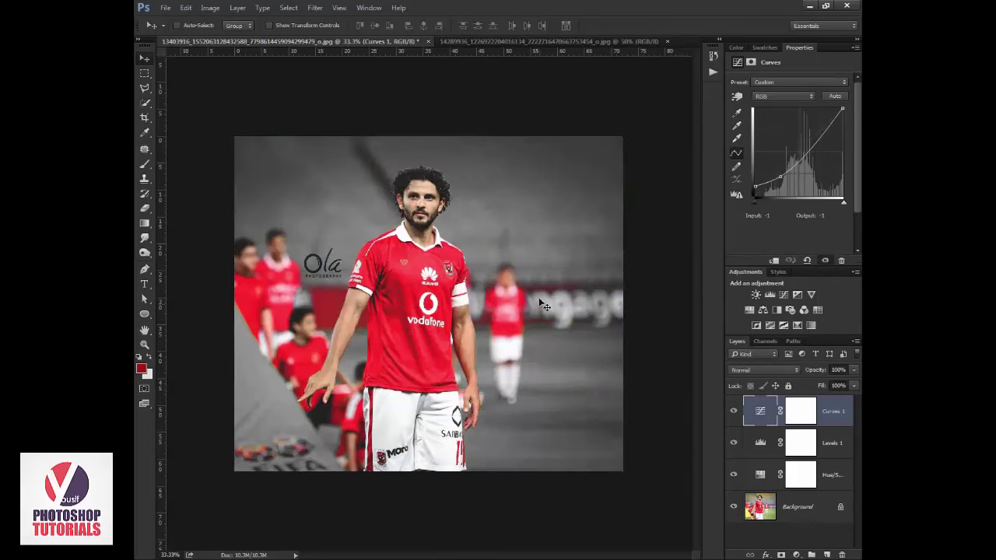
pyautogui.click(564, 43)
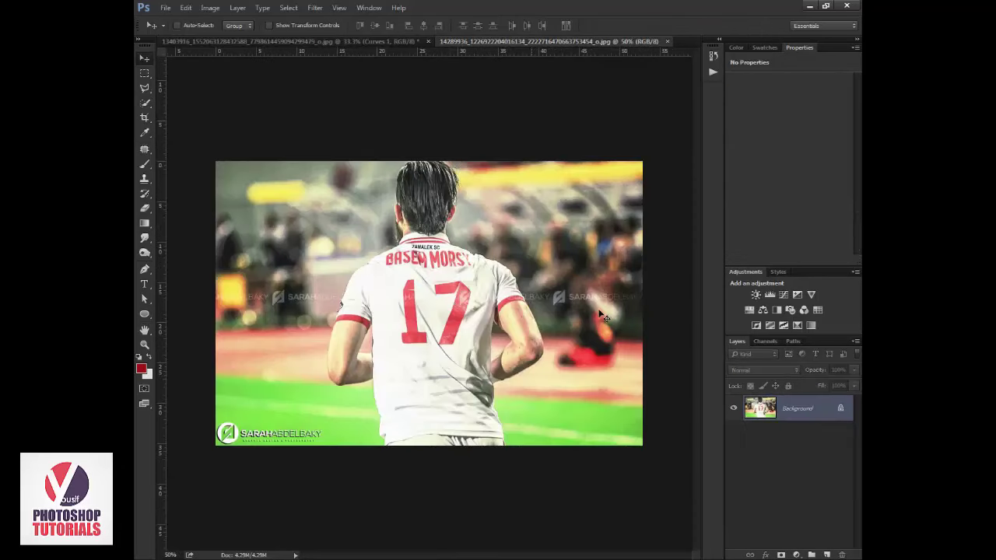
# - Zoom into the number 17 photo, then select the red-kit photo's Hue/Saturation layer
pyautogui.press('z')
pyautogui.click(462, 286)
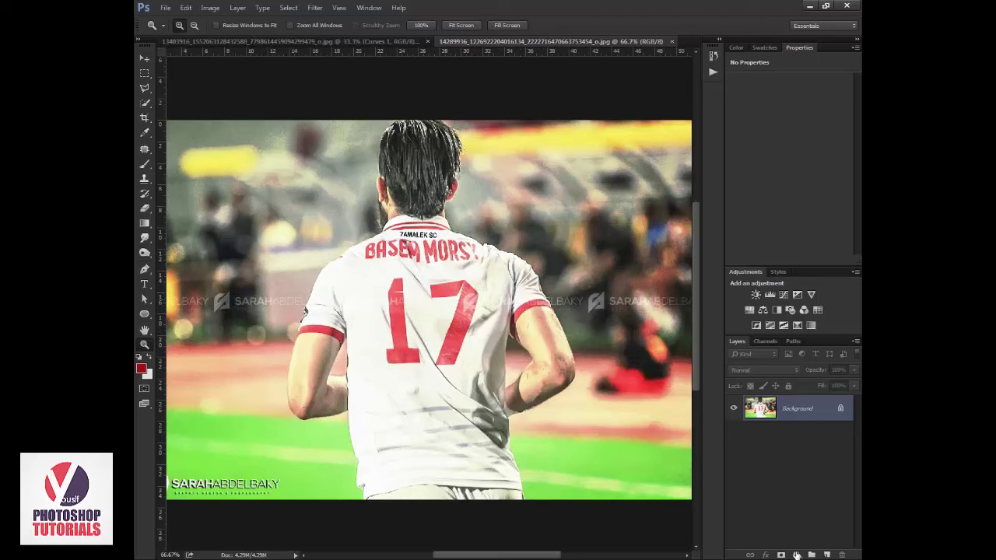
pyautogui.click(354, 42)
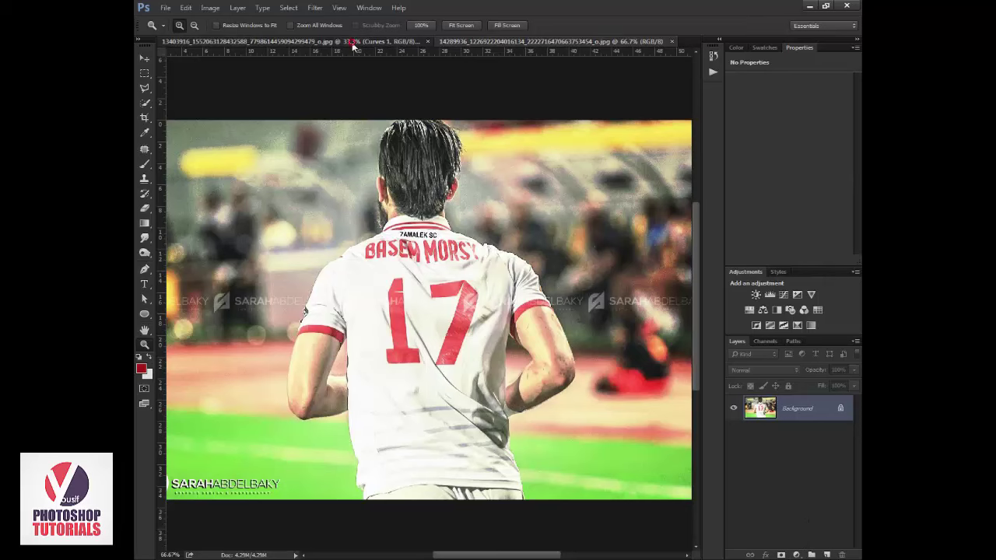
pyautogui.click(768, 482)
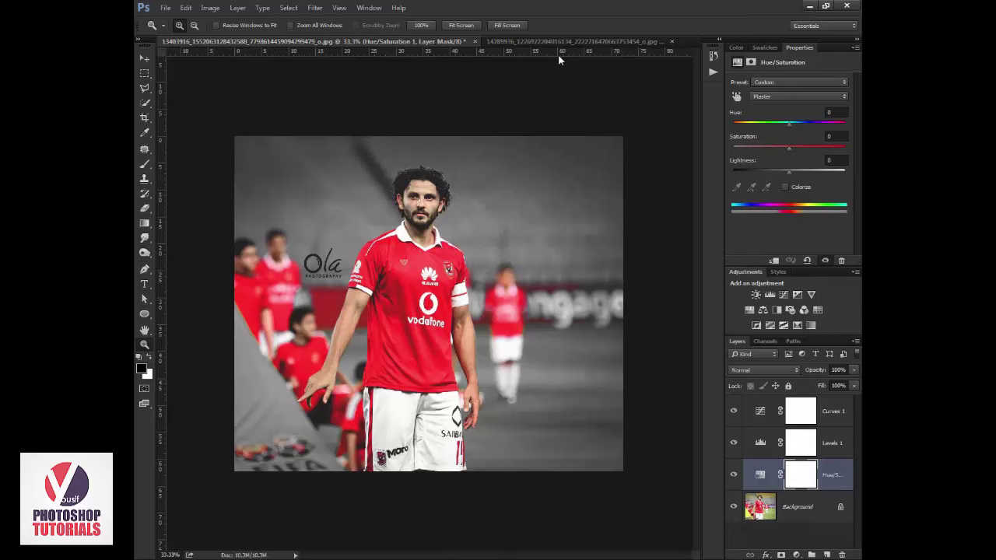
# - Copy the Hue/Saturation layer into the number 17 photo, compare it on and off, then delete it
pyautogui.click(144, 58)
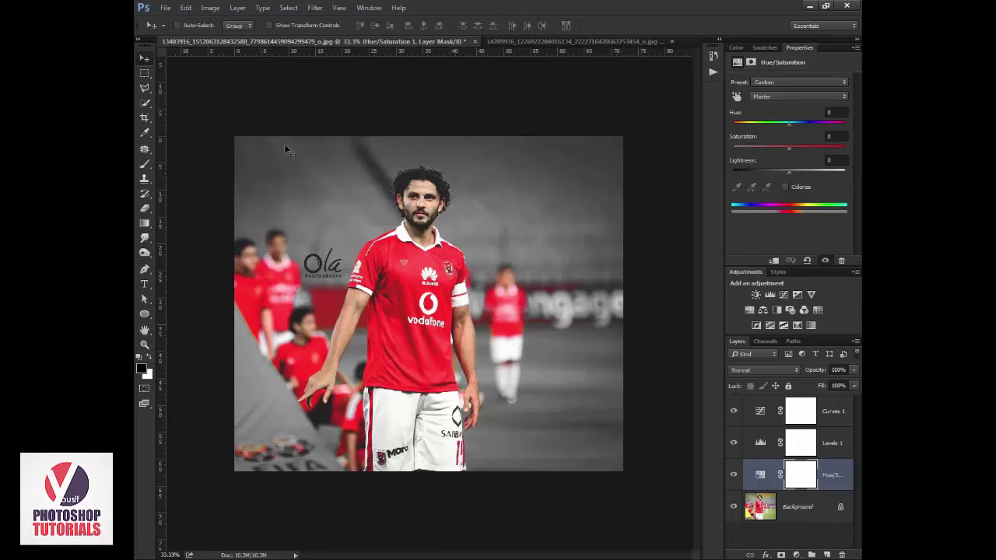
pyautogui.click(759, 474)
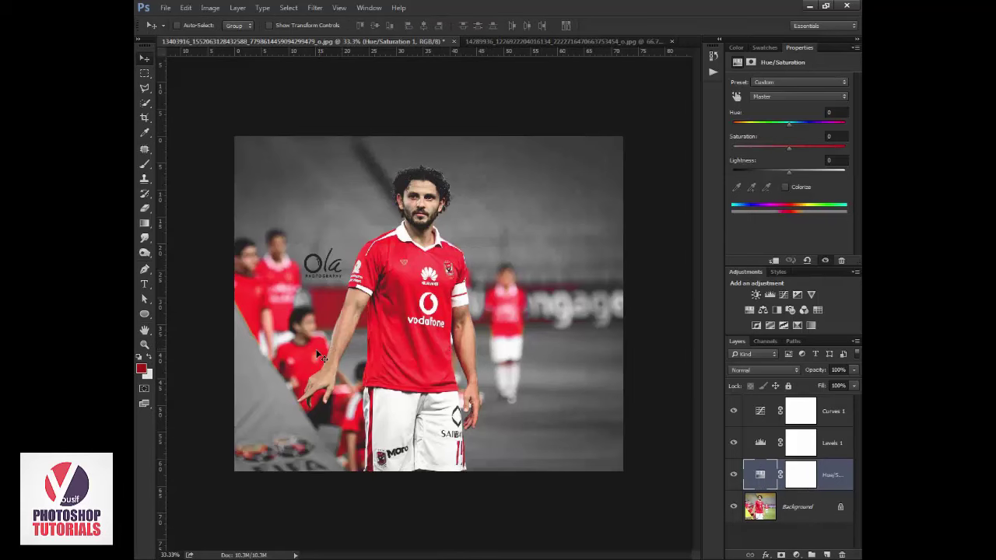
pyautogui.moveTo(319, 356)
pyautogui.mouseDown()
pyautogui.moveTo(591, 40)
pyautogui.moveTo(532, 177)
pyautogui.mouseUp()
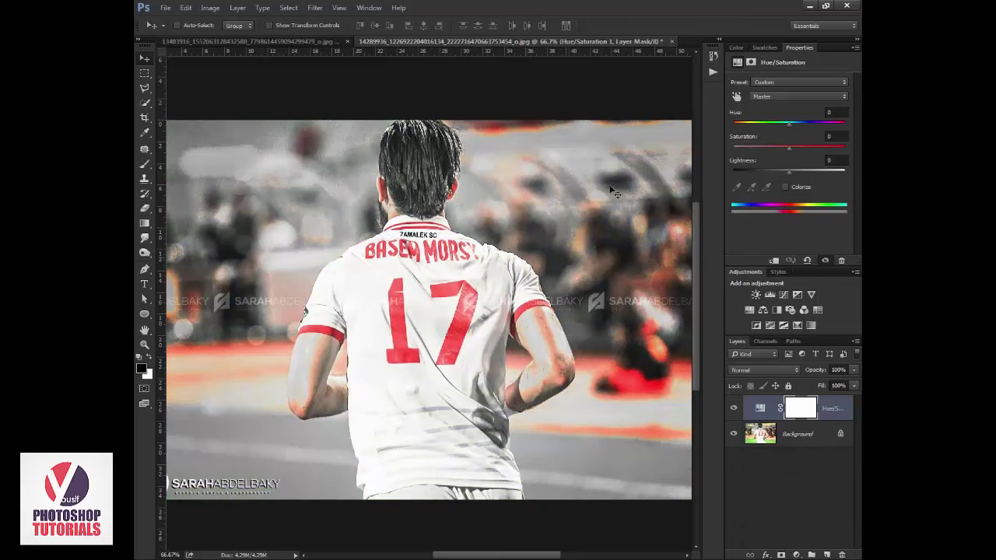
pyautogui.click(733, 412)
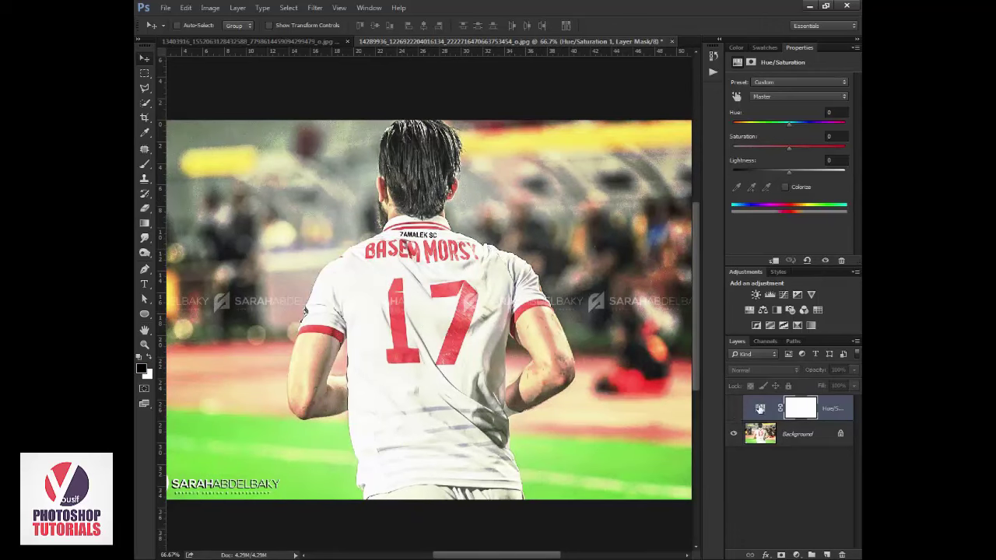
pyautogui.click(733, 408)
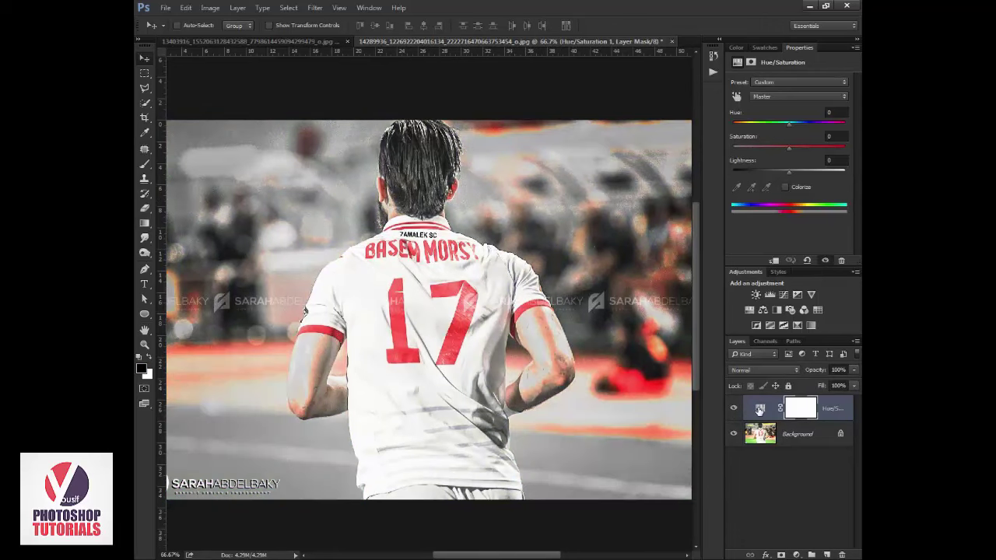
pyautogui.moveTo(840, 413)
pyautogui.mouseDown()
pyautogui.moveTo(848, 554)
pyautogui.moveTo(838, 555)
pyautogui.mouseUp()
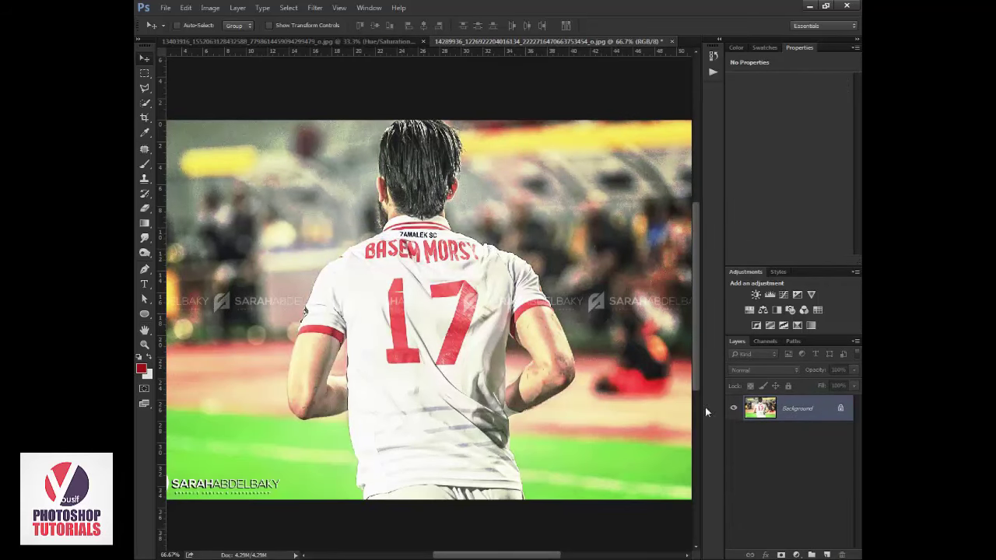
# - Duplicate the number 17 photo's Background and desaturate the copy via Image > Adjustments > Desaturate
pyautogui.hotkey('ctrl', 'j')
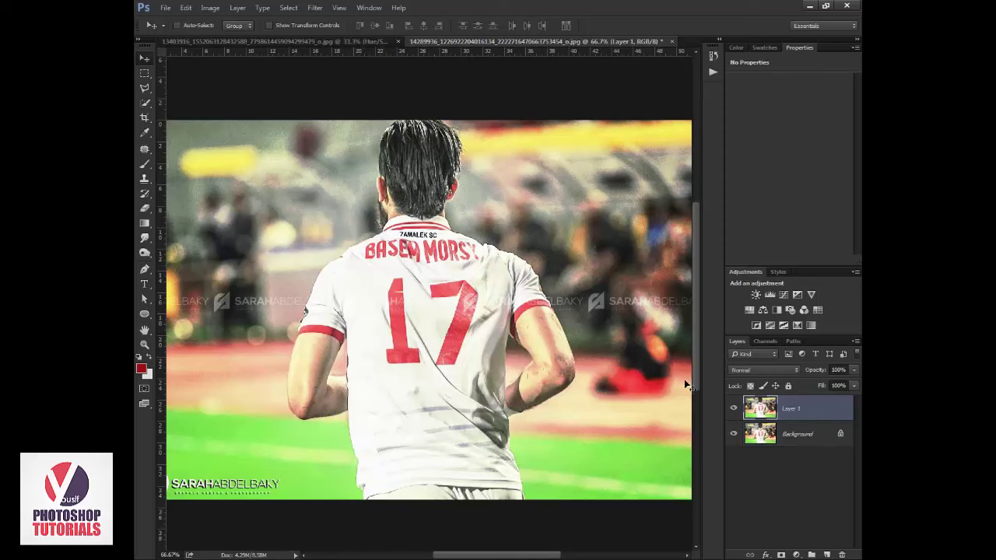
pyautogui.click(209, 8)
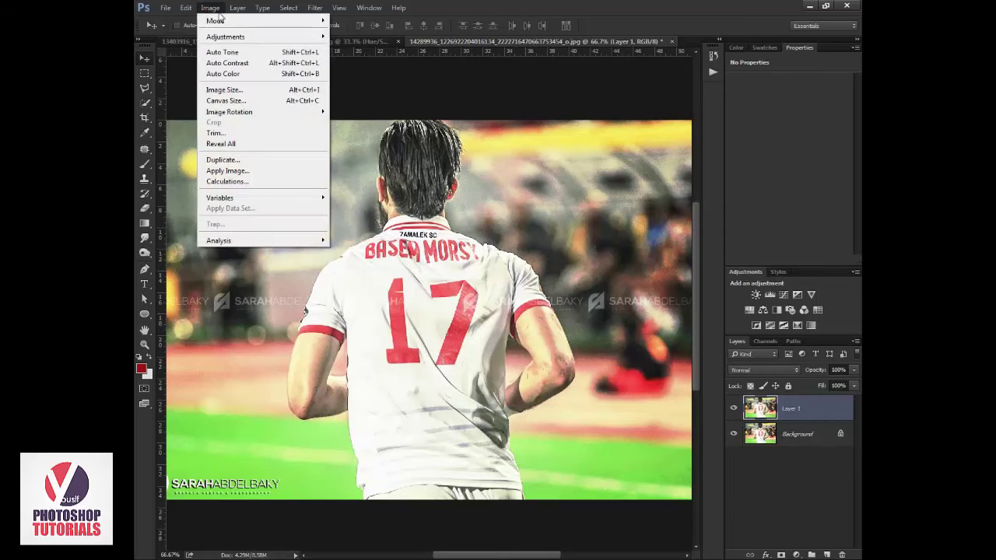
pyautogui.moveTo(226, 37)
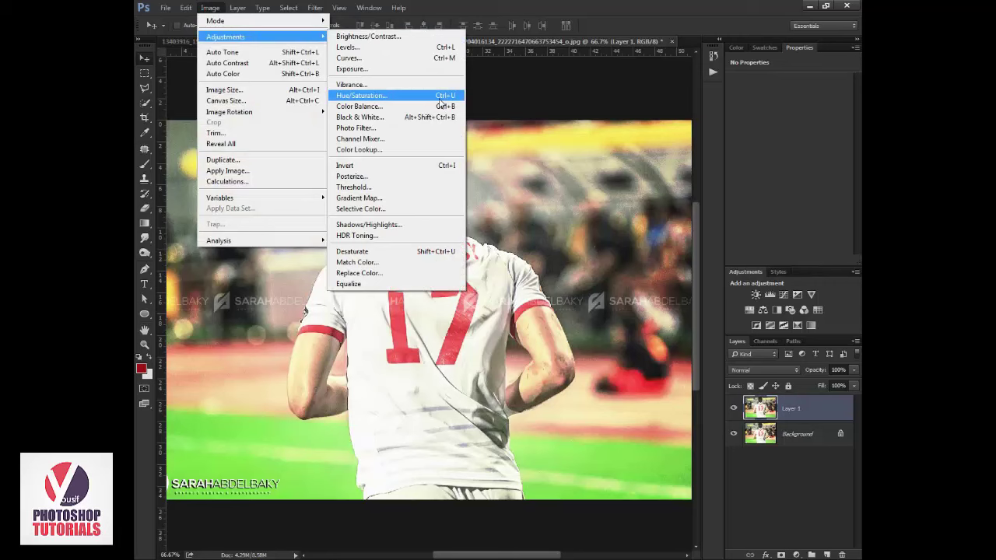
pyautogui.click(368, 252)
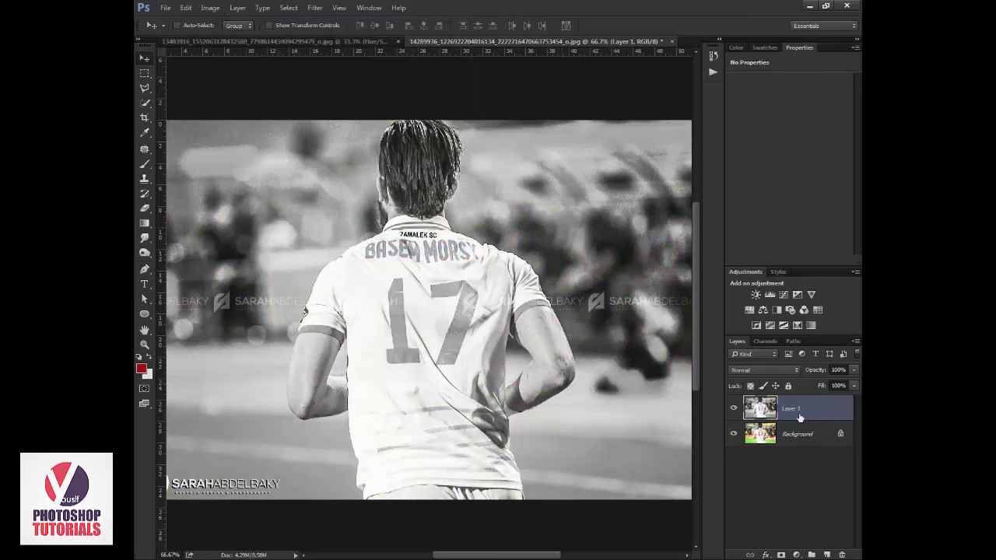
# - Zoom in on the 17 and try a first eraser stroke on the 7, then undo it
pyautogui.press('z')
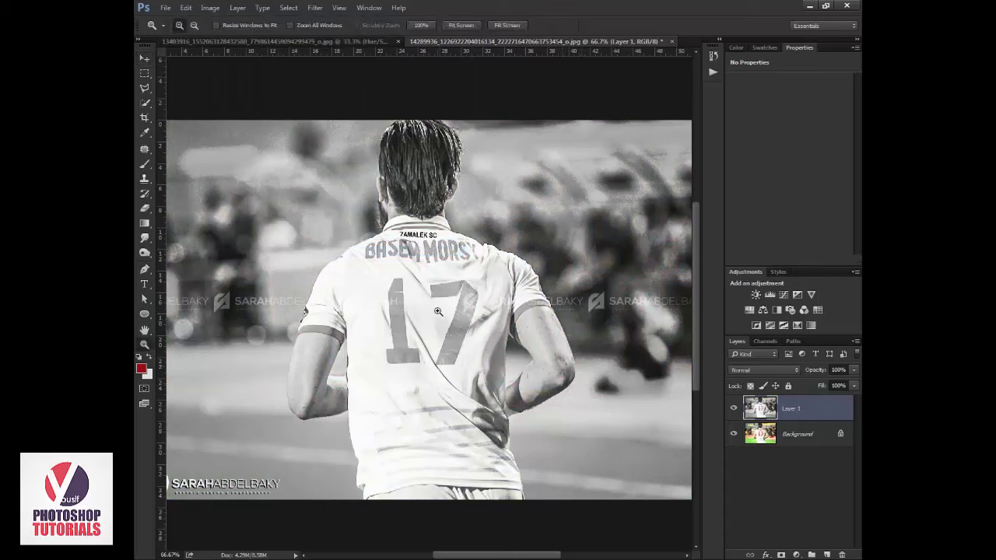
pyautogui.click(438, 311)
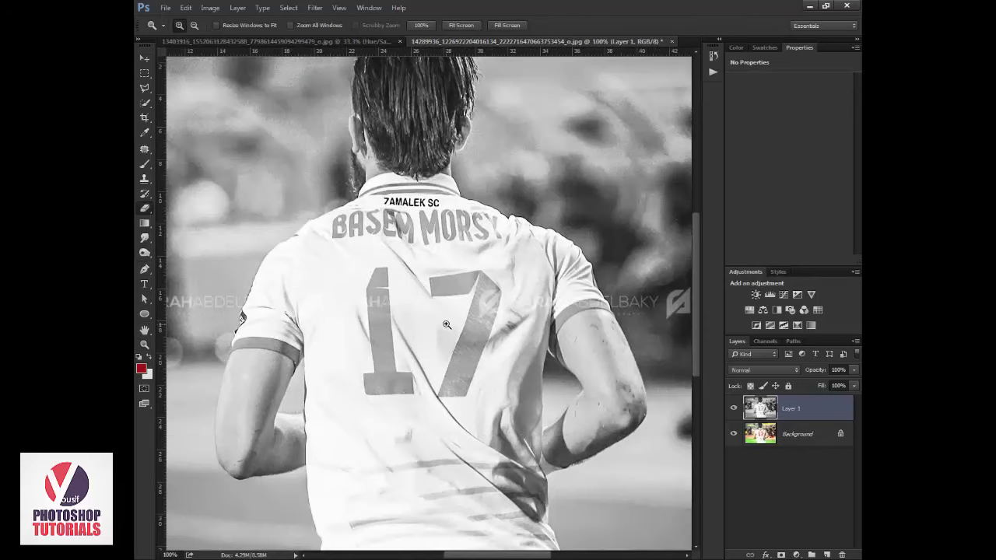
pyautogui.press('e')
pyautogui.moveTo(433, 283)
pyautogui.mouseDown()
pyautogui.moveTo(482, 284)
pyautogui.moveTo(484, 327)
pyautogui.moveTo(457, 389)
pyautogui.moveTo(451, 383)
pyautogui.moveTo(459, 394)
pyautogui.mouseUp()
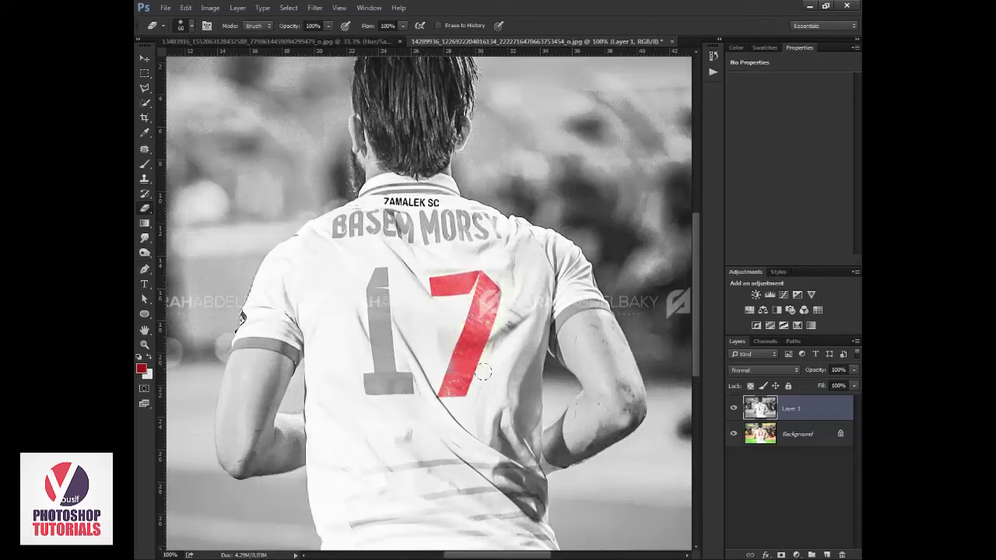
pyautogui.hotkey('ctrl', 'z')
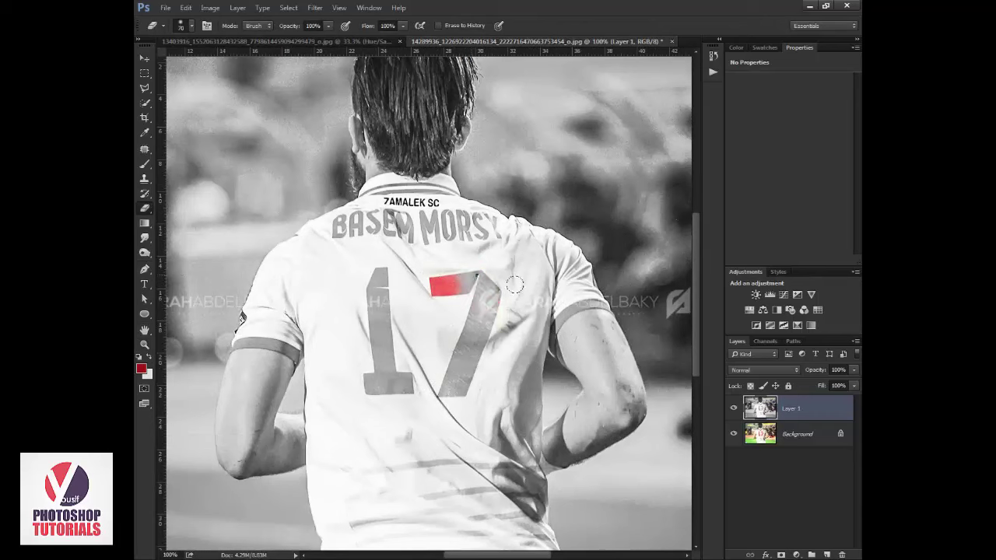
# - Adjust the eraser brush, reveal the red 7 and 1, then zoom out to the full photo
pyautogui.rightClick(515, 285)
pyautogui.press('Return')
pyautogui.moveTo(486, 300); pyautogui.dragTo(457, 268)
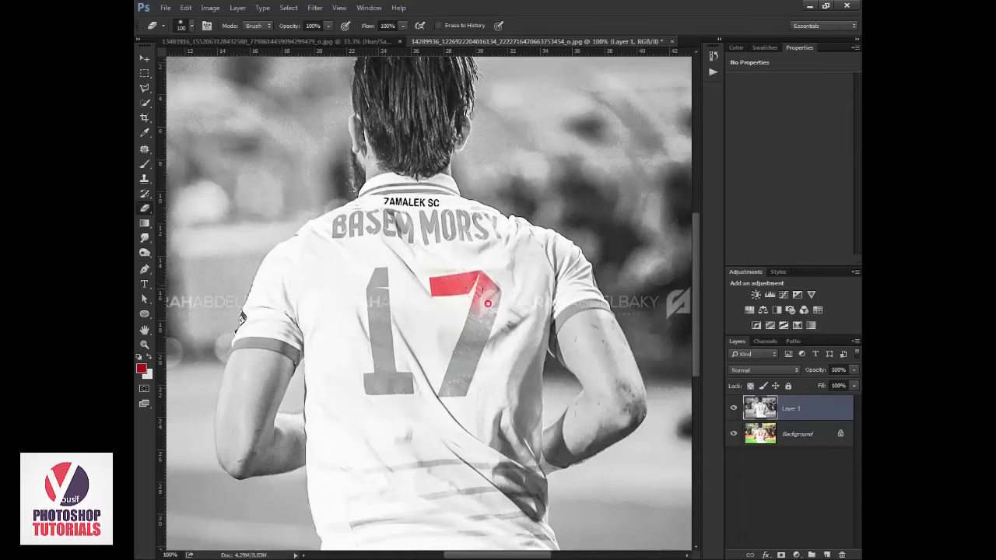
pyautogui.moveTo(487, 304); pyautogui.dragTo(451, 393)
pyautogui.moveTo(378, 273)
pyautogui.mouseDown()
pyautogui.moveTo(378, 382)
pyautogui.moveTo(399, 383)
pyautogui.mouseUp()
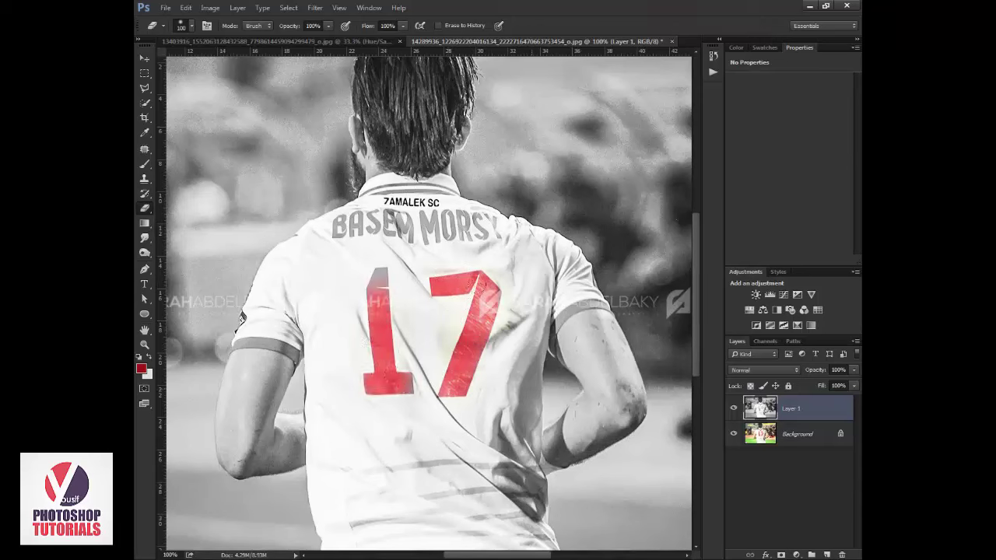
pyautogui.moveTo(364, 271)
pyautogui.mouseDown()
pyautogui.moveTo(376, 272)
pyautogui.moveTo(371, 265)
pyautogui.mouseUp()
pyautogui.press('z')
pyautogui.hotkey('ctrl', '-')
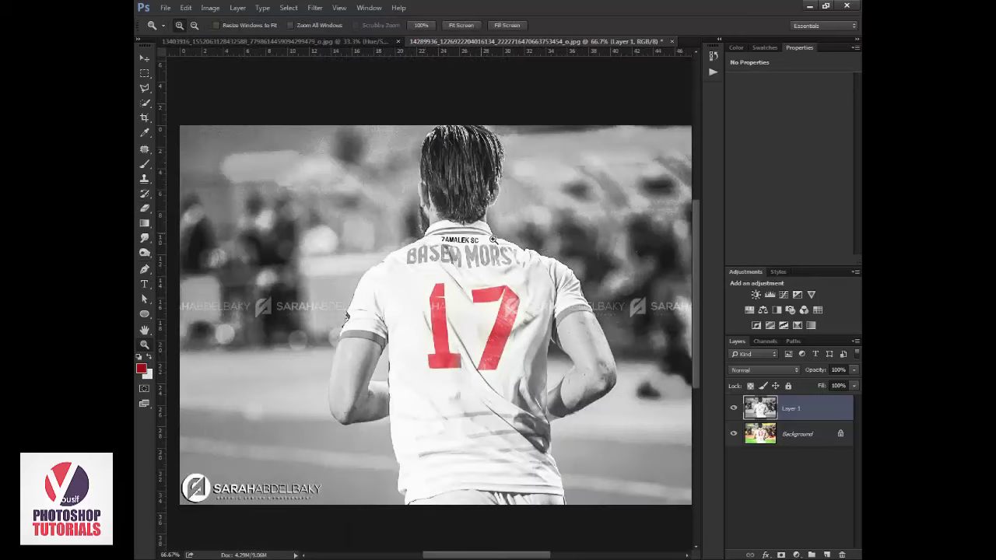
pyautogui.keyDown('alt'); pyautogui.click(574, 251); pyautogui.keyUp('alt')
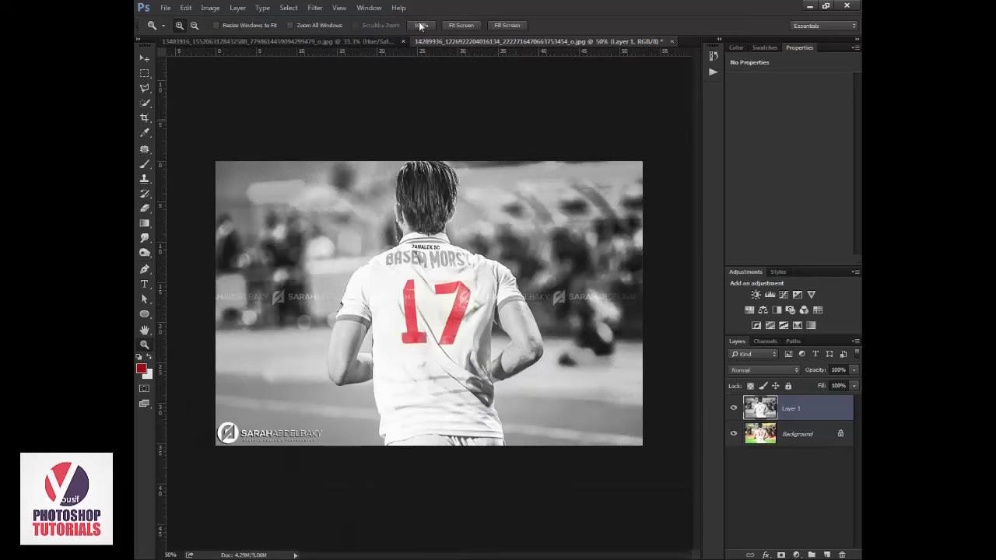
# - On the red-kit photo, hide adjustments, make a desaturated Background copy, and erase a spot near the crest
pyautogui.click(385, 41)
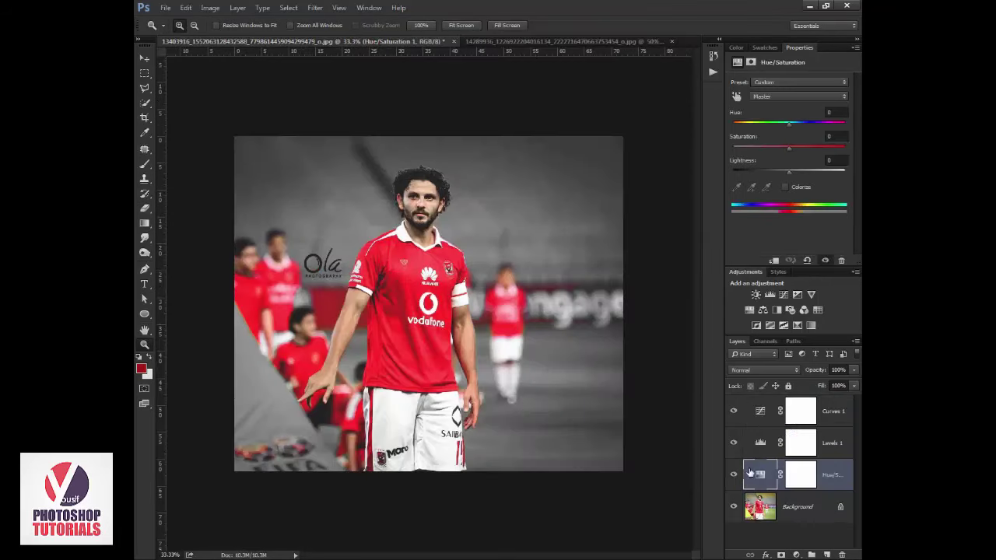
pyautogui.keyDown('alt'); pyautogui.click(733, 507); pyautogui.keyUp('alt')
pyautogui.click(767, 507)
pyautogui.hotkey('ctrl', 'j')
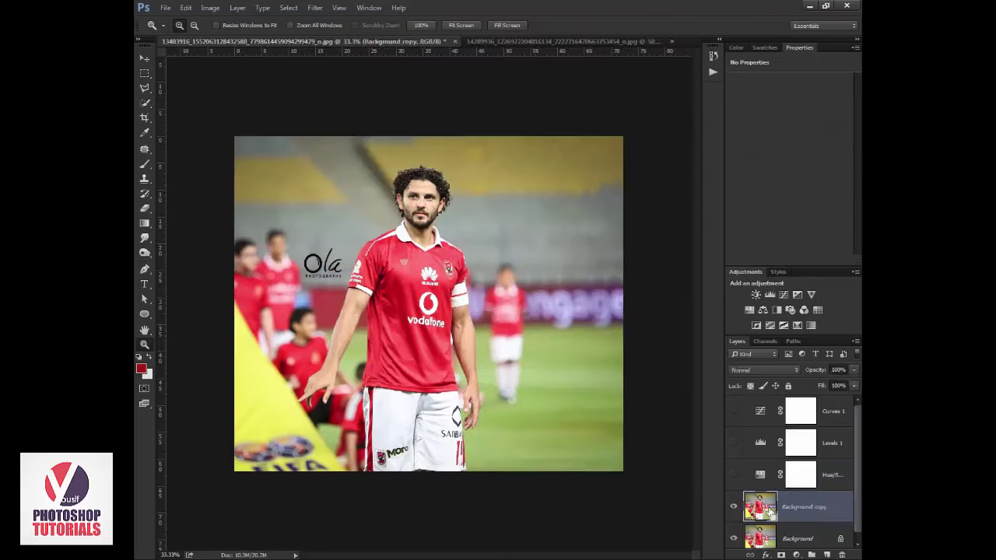
pyautogui.hotkey('ctrl', 'shift', 'u')
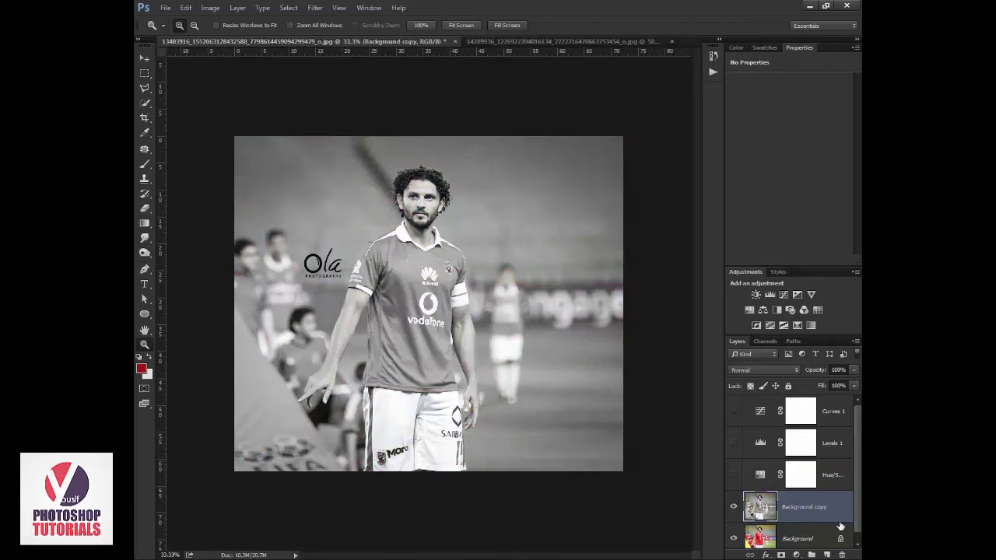
pyautogui.press('e')
pyautogui.click(441, 267)
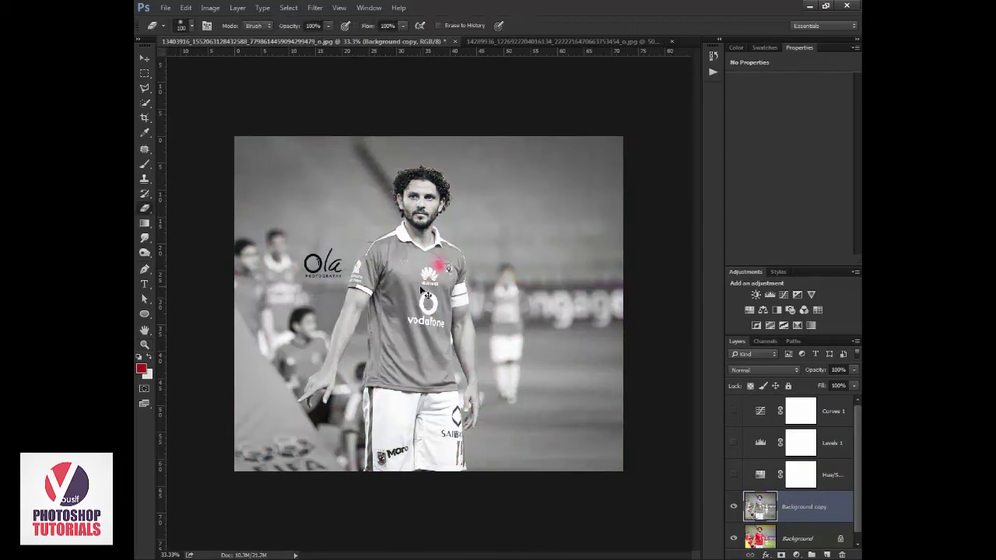
# - Erase the grey copy over the upper chest, left side and lower-right shirt front, redoing stray strokes
pyautogui.hotkey('ctrl', '+')
pyautogui.hotkey('ctrl', '+')
pyautogui.moveTo(377, 218)
pyautogui.mouseDown()
pyautogui.moveTo(408, 233)
pyautogui.moveTo(440, 216)
pyautogui.moveTo(393, 277)
pyautogui.mouseUp()
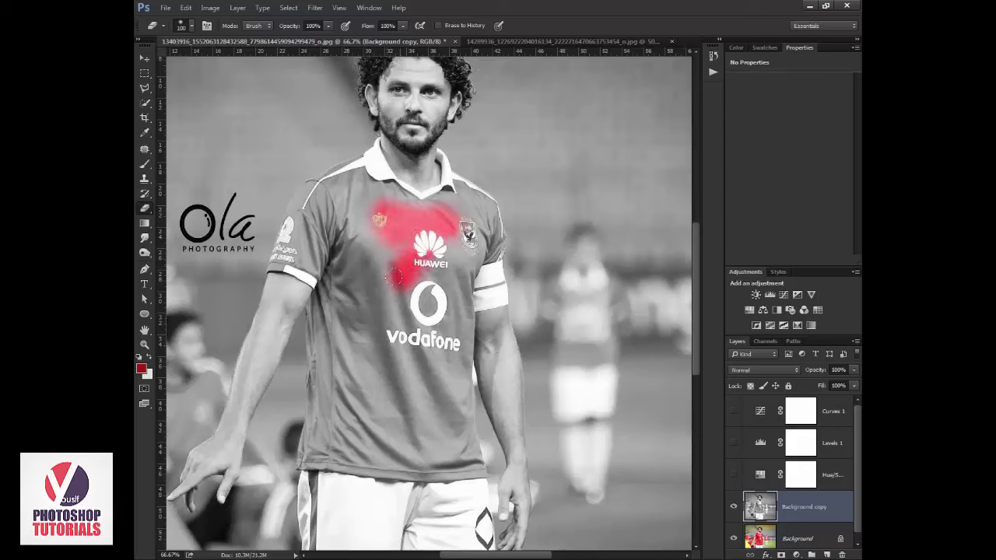
pyautogui.rightClick(394, 276)
pyautogui.click(519, 323)
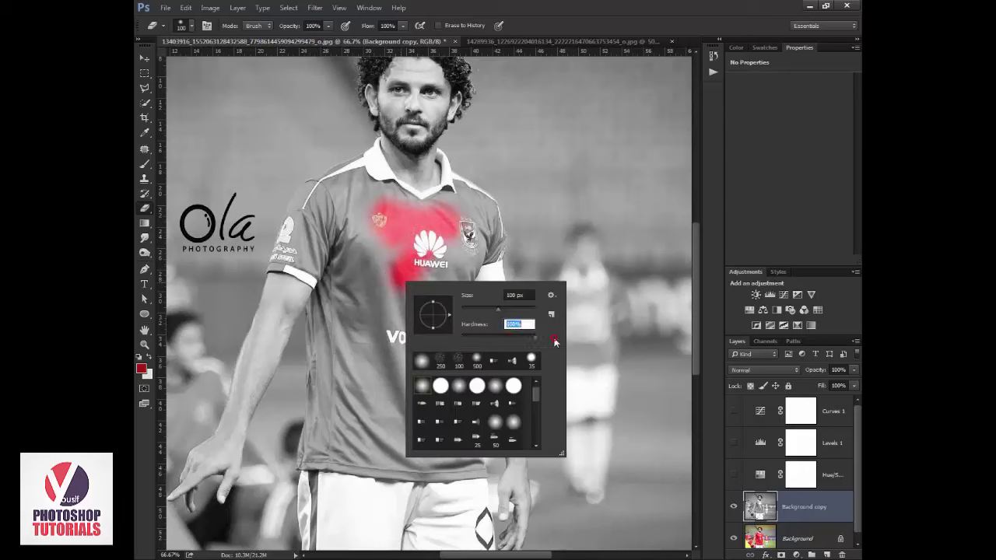
pyautogui.moveTo(400, 311)
pyautogui.mouseDown()
pyautogui.moveTo(374, 233)
pyautogui.moveTo(316, 339)
pyautogui.moveTo(313, 312)
pyautogui.mouseUp()
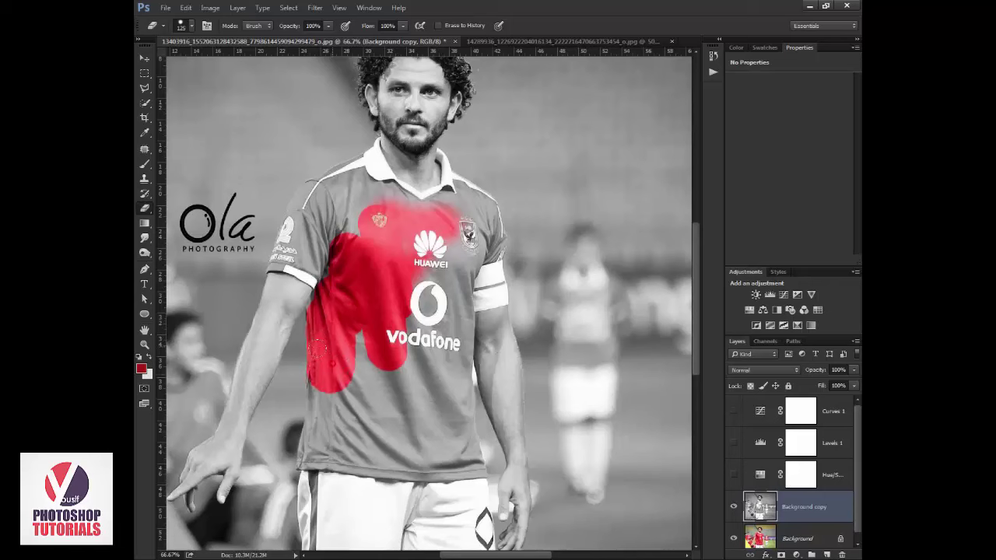
pyautogui.moveTo(317, 347); pyautogui.dragTo(312, 339)
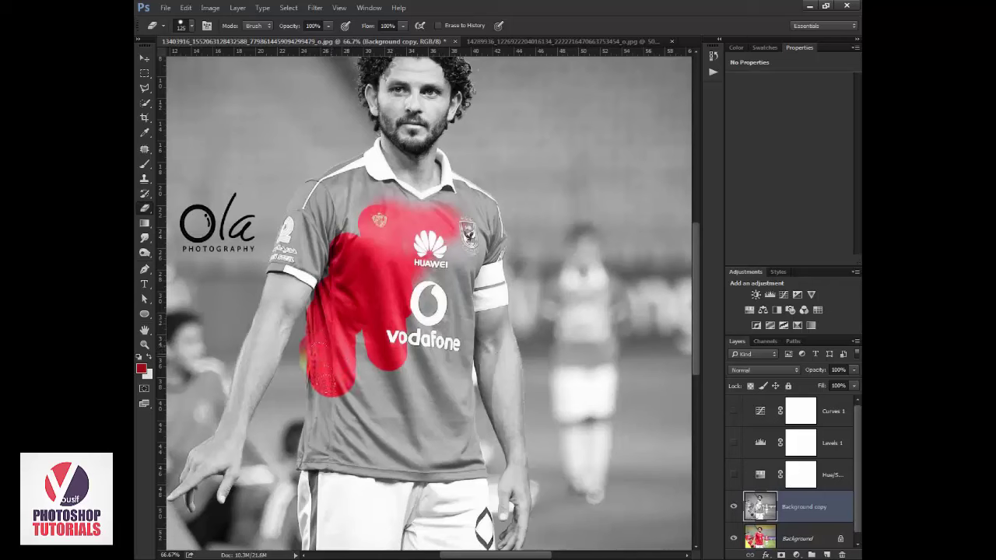
pyautogui.hotkey('ctrl', 'alt', 'z')
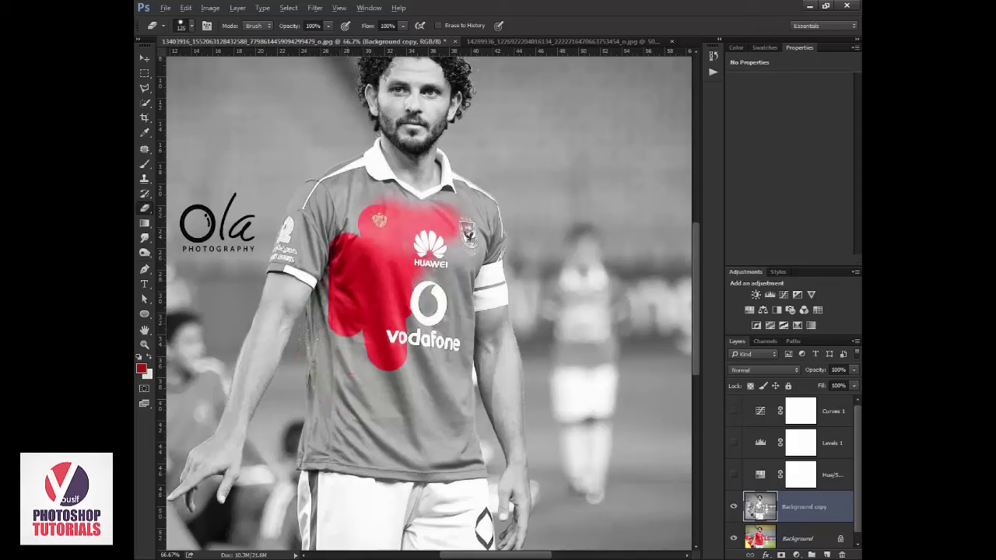
pyautogui.moveTo(330, 326); pyautogui.dragTo(357, 473)
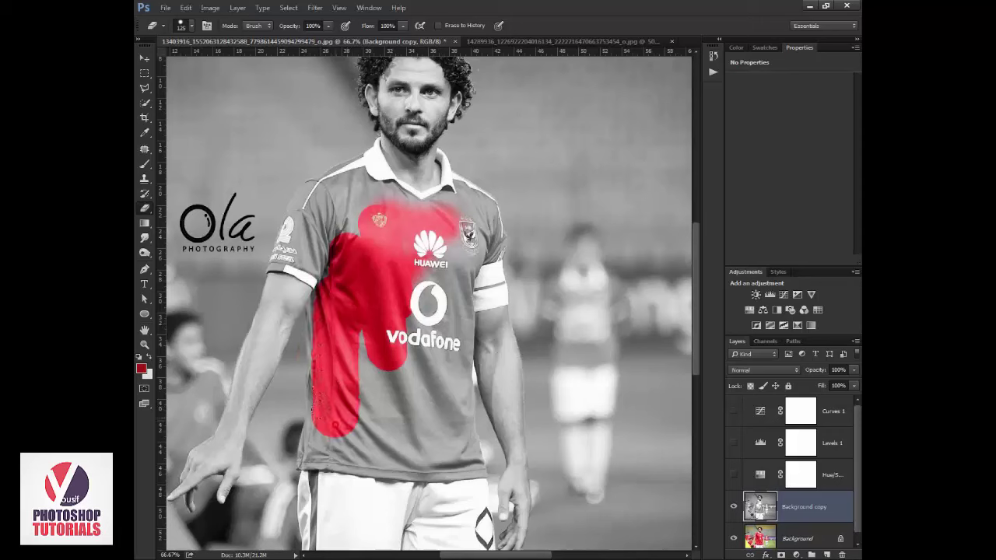
pyautogui.moveTo(394, 429)
pyautogui.mouseDown()
pyautogui.moveTo(404, 467)
pyautogui.moveTo(420, 443)
pyautogui.moveTo(366, 370)
pyautogui.moveTo(363, 349)
pyautogui.moveTo(372, 378)
pyautogui.moveTo(474, 230)
pyautogui.moveTo(480, 240)
pyautogui.mouseUp()
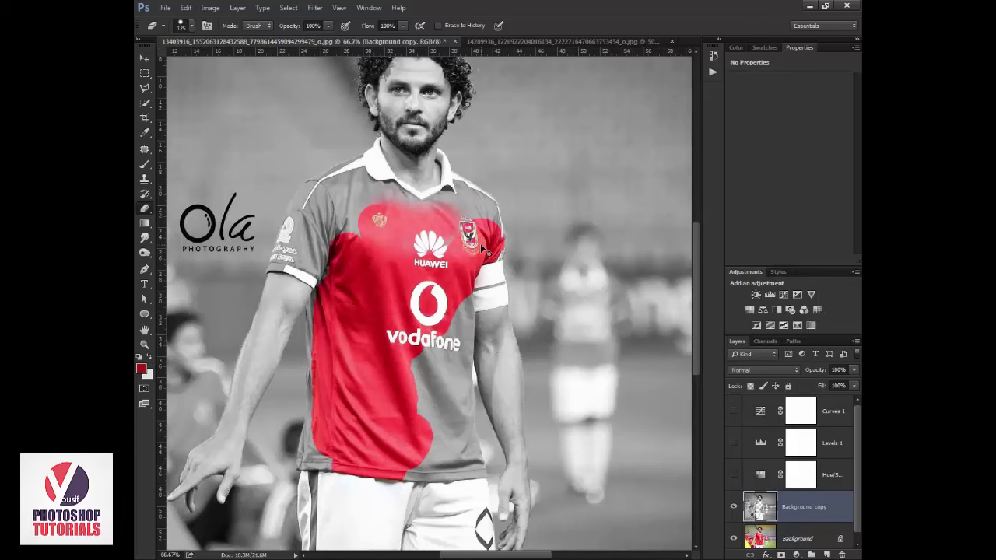
pyautogui.hotkey('ctrl', '+')
pyautogui.hotkey('ctrl', '+')
# - Outline the left sleeve with the Lasso and delete the grey pixels inside it
pyautogui.moveTo(280, 127)
pyautogui.mouseDown()
pyautogui.moveTo(433, 298)
pyautogui.moveTo(538, 300)
pyautogui.mouseUp()
pyautogui.click(144, 87)
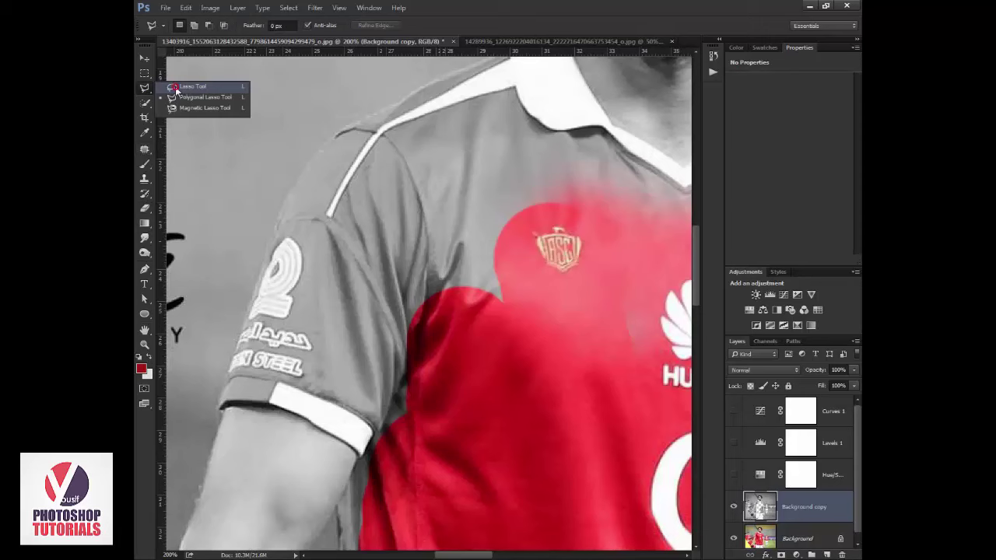
pyautogui.click(199, 87)
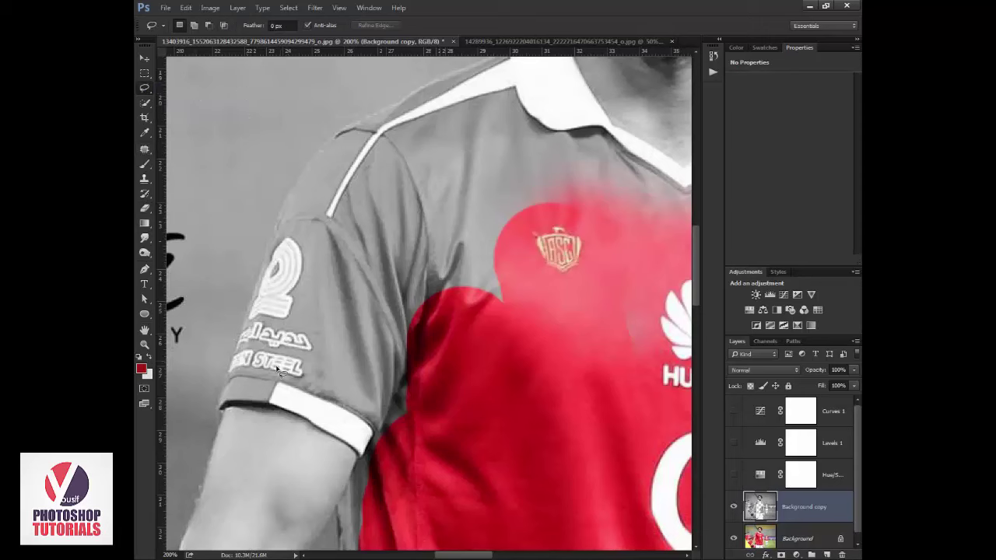
pyautogui.moveTo(222, 411)
pyautogui.mouseDown()
pyautogui.moveTo(278, 205)
pyautogui.moveTo(338, 147)
pyautogui.moveTo(521, 242)
pyautogui.moveTo(466, 389)
pyautogui.moveTo(382, 473)
pyautogui.moveTo(315, 412)
pyautogui.moveTo(255, 401)
pyautogui.moveTo(224, 411)
pyautogui.mouseUp()
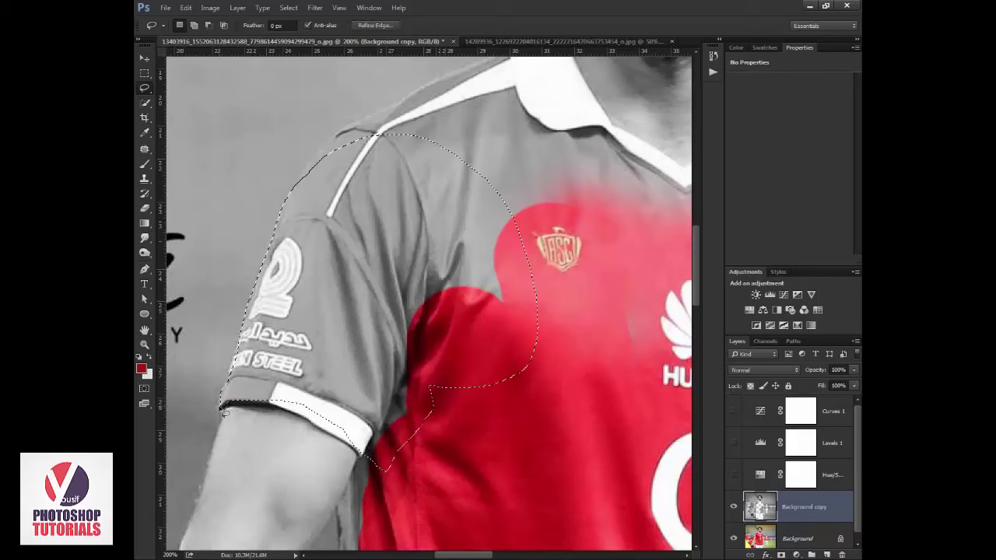
pyautogui.press('Delete')
pyautogui.hotkey('ctrl', 'd')
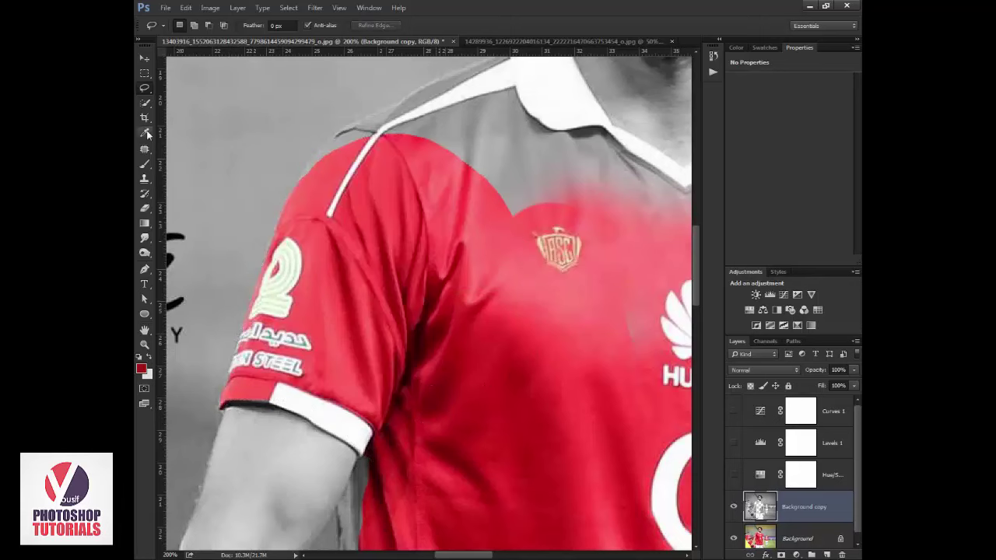
# - Trace the left shoulder up to the collar with the Polygonal Lasso and delete the grey there
pyautogui.rightClick(146, 90)
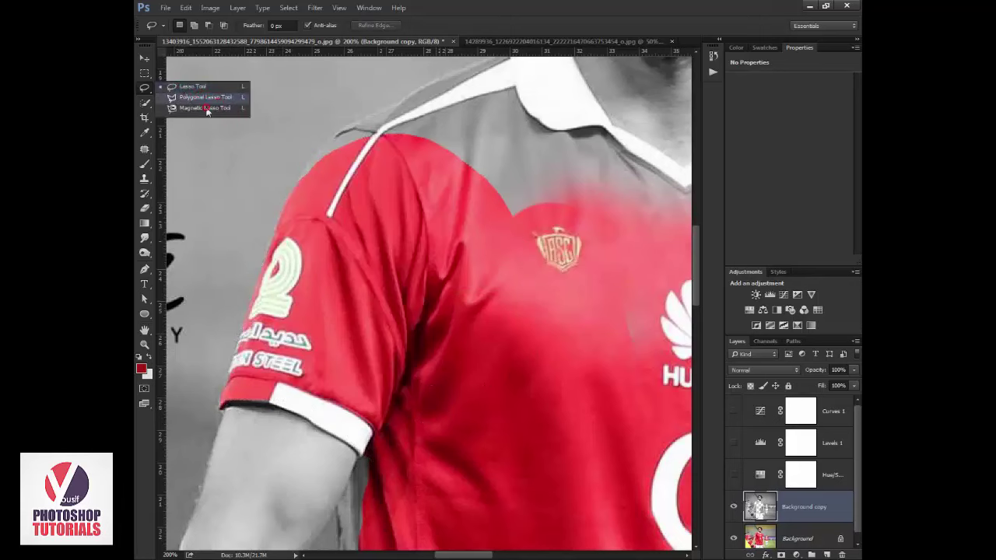
pyautogui.click(206, 97)
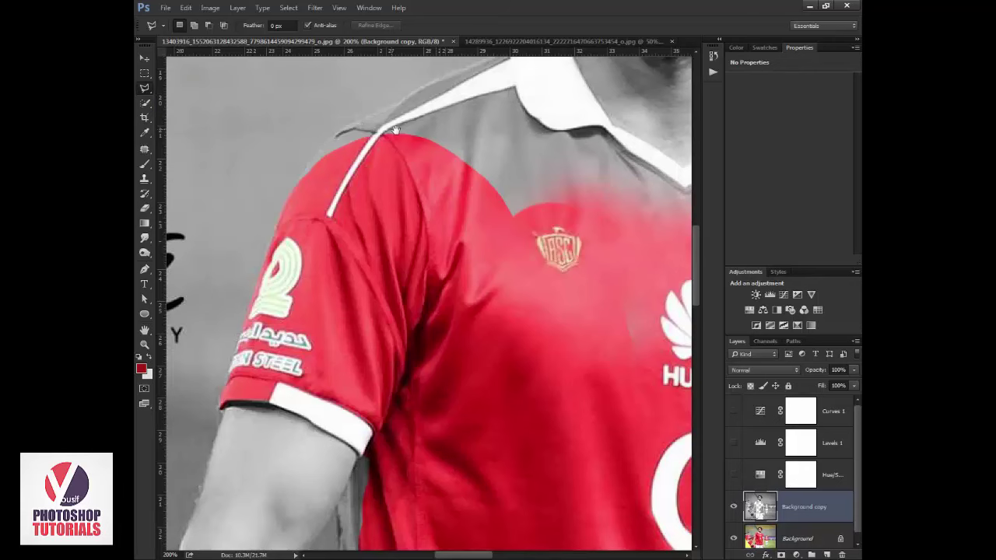
pyautogui.moveTo(367, 198); pyautogui.dragTo(363, 249)
pyautogui.click(275, 258)
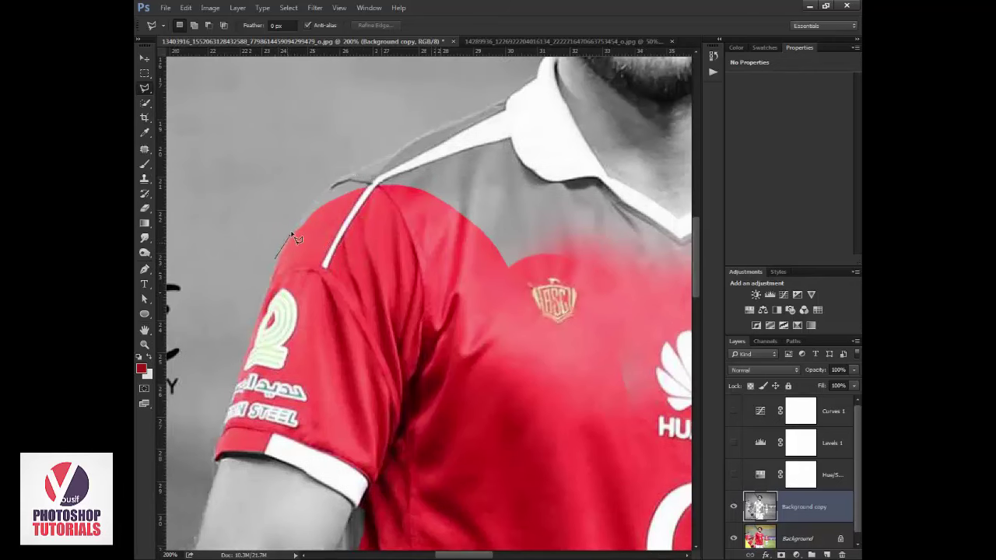
pyautogui.click(333, 185)
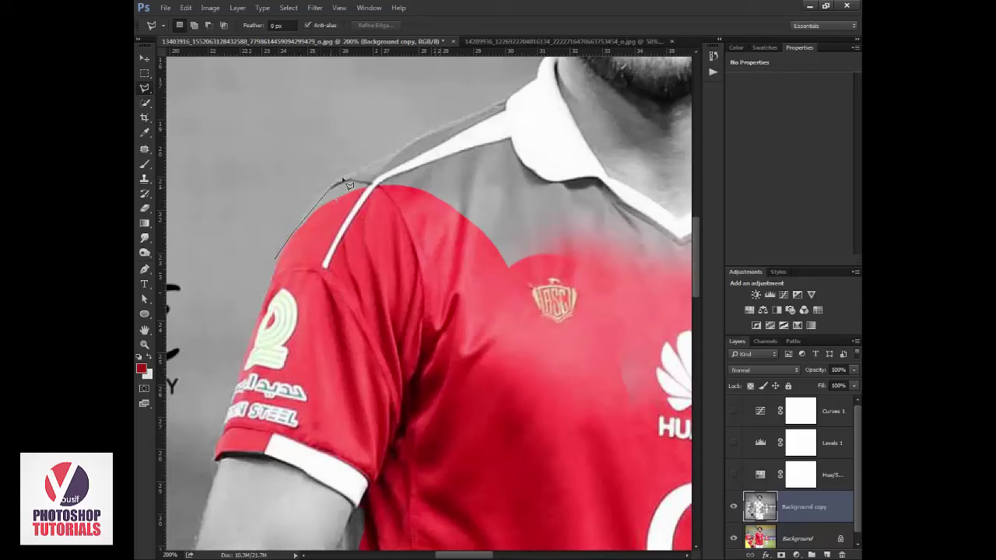
pyautogui.click(401, 150)
pyautogui.click(511, 99)
pyautogui.press('Escape')
pyautogui.press('Delete')
pyautogui.hotkey('ctrl', 'd')
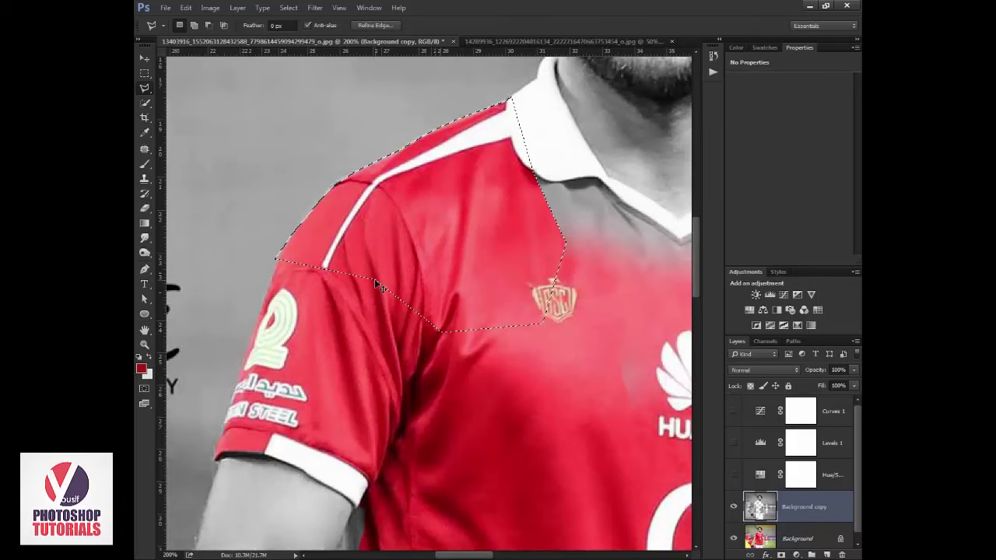
# - Zoom out to check the whole player, then zoom back in on the upper shirt
pyautogui.press('z')
pyautogui.keyDown('alt'); pyautogui.click(372, 203); pyautogui.keyUp('alt')
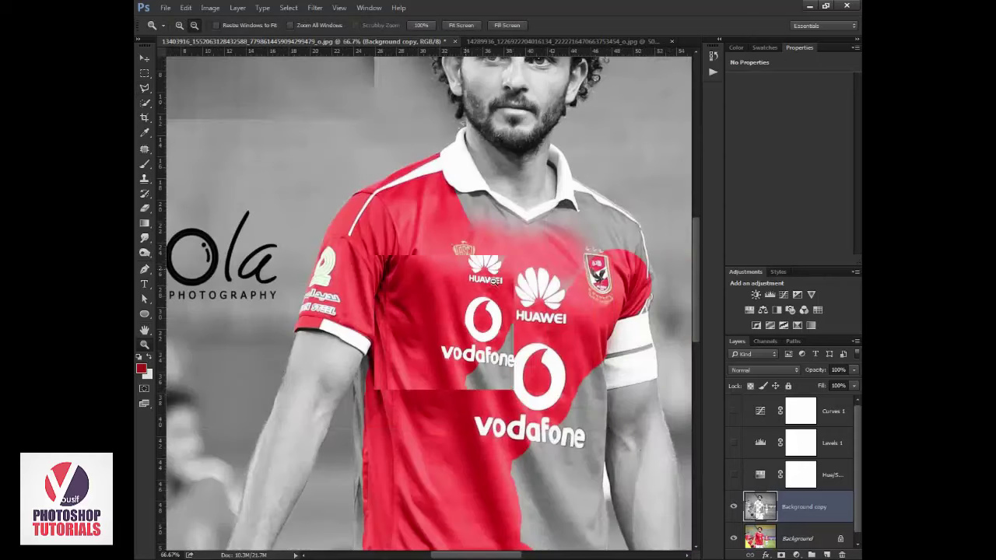
pyautogui.keyDown('alt'); pyautogui.click(500, 332); pyautogui.keyUp('alt')
pyautogui.press('l')
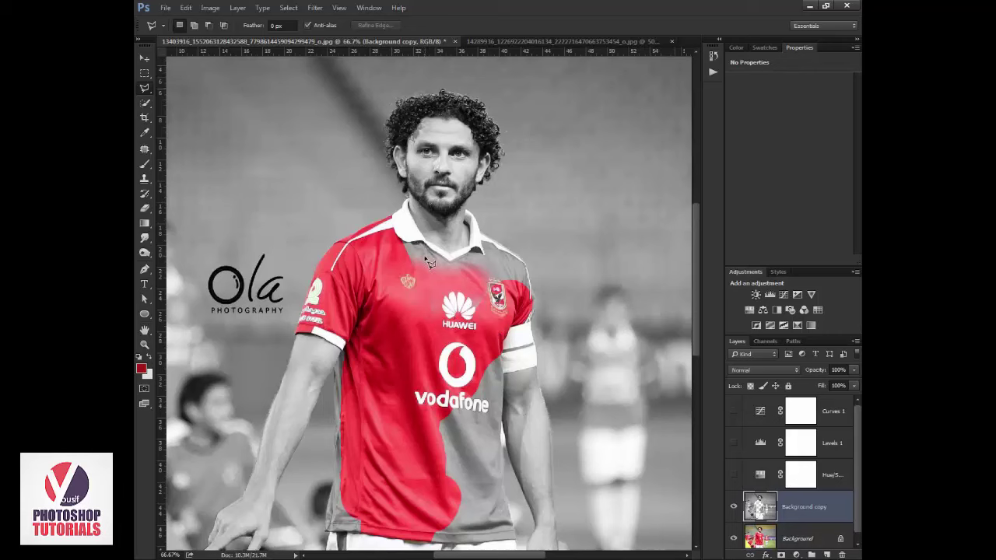
pyautogui.press('z')
pyautogui.click(420, 256)
# - Erase grey from the upper chest by the collar, the right shoulder and the shirt below Vodafone
pyautogui.press('e')
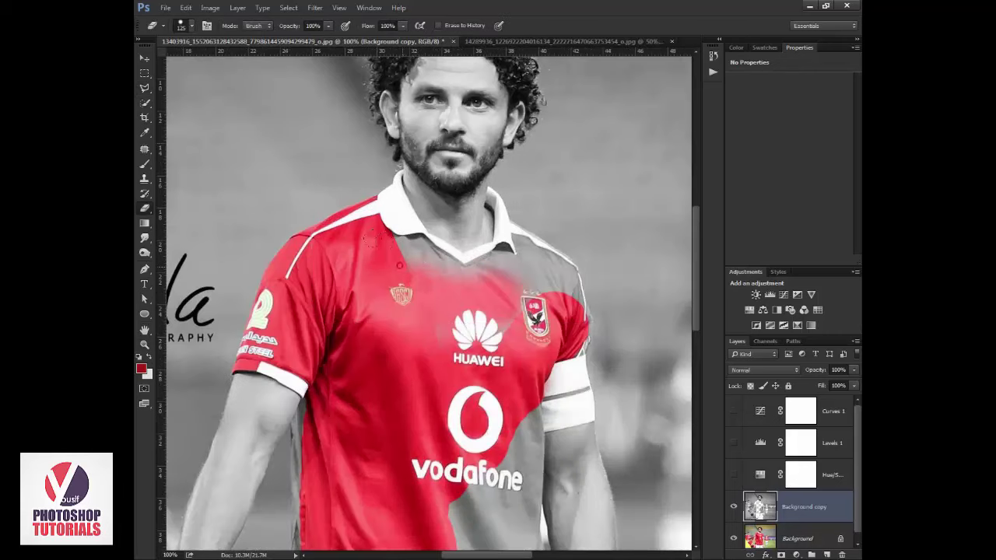
pyautogui.moveTo(400, 265)
pyautogui.mouseDown()
pyautogui.moveTo(451, 290)
pyautogui.moveTo(525, 290)
pyautogui.moveTo(502, 265)
pyautogui.mouseUp()
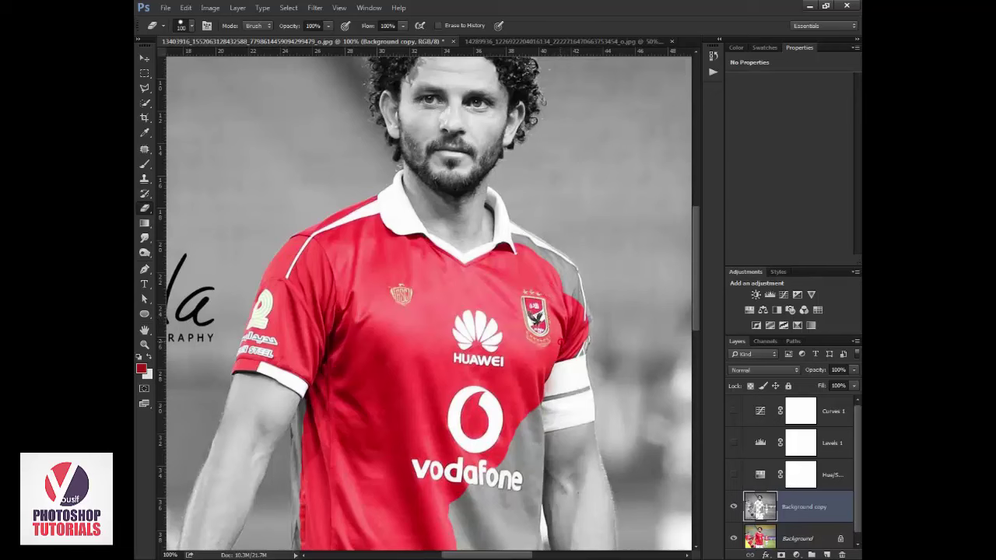
pyautogui.moveTo(582, 315)
pyautogui.mouseDown()
pyautogui.moveTo(568, 280)
pyautogui.moveTo(534, 264)
pyautogui.moveTo(545, 256)
pyautogui.moveTo(520, 270)
pyautogui.mouseUp()
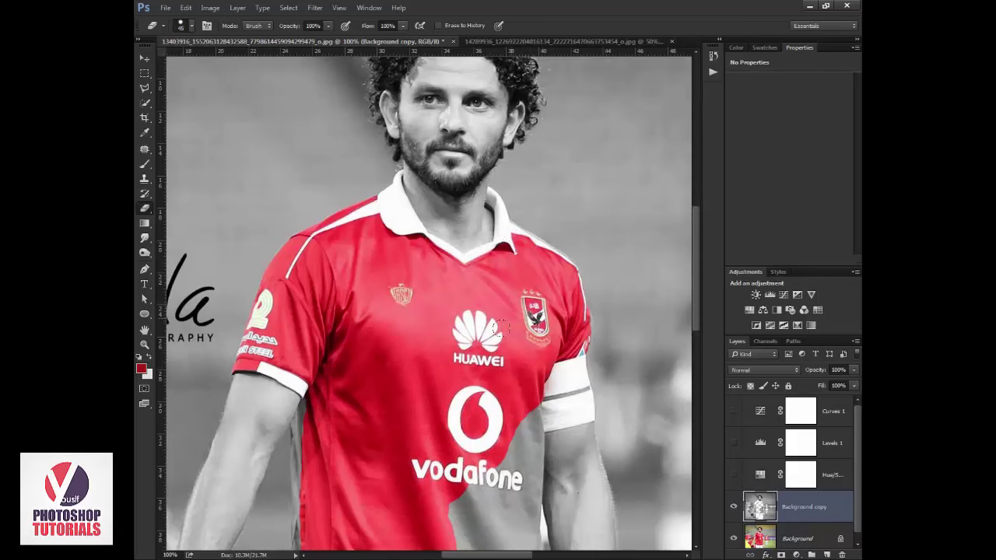
pyautogui.scroll(-5, 467, 373)
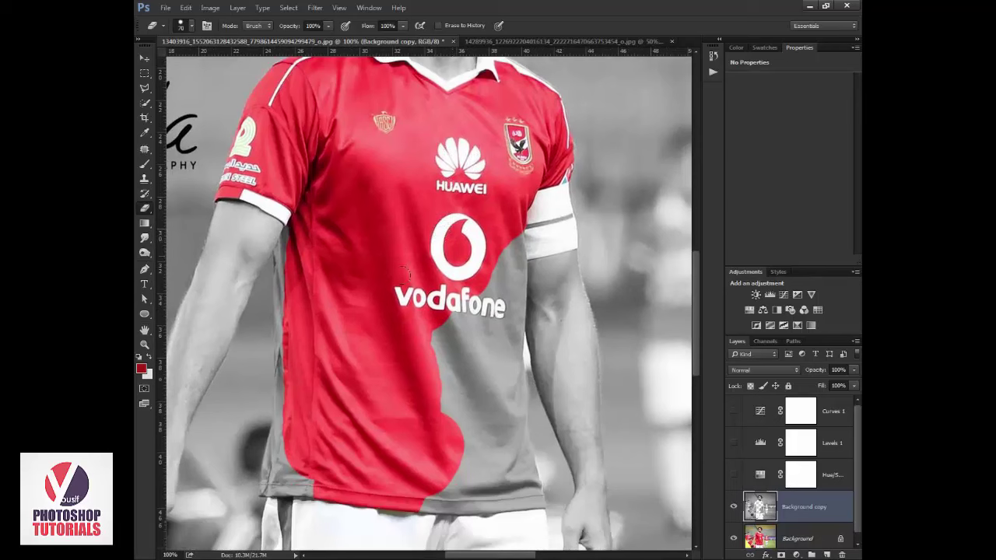
pyautogui.moveTo(438, 242)
pyautogui.mouseDown()
pyautogui.moveTo(463, 343)
pyautogui.moveTo(451, 412)
pyautogui.moveTo(475, 452)
pyautogui.moveTo(477, 331)
pyautogui.moveTo(498, 249)
pyautogui.moveTo(471, 227)
pyautogui.moveTo(478, 243)
pyautogui.mouseUp()
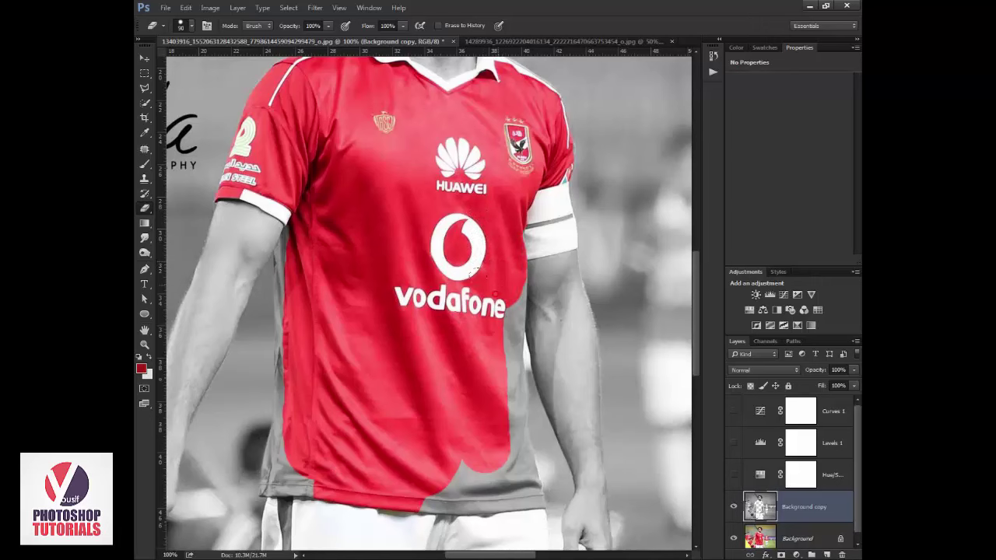
pyautogui.press('z')
pyautogui.click(520, 273)
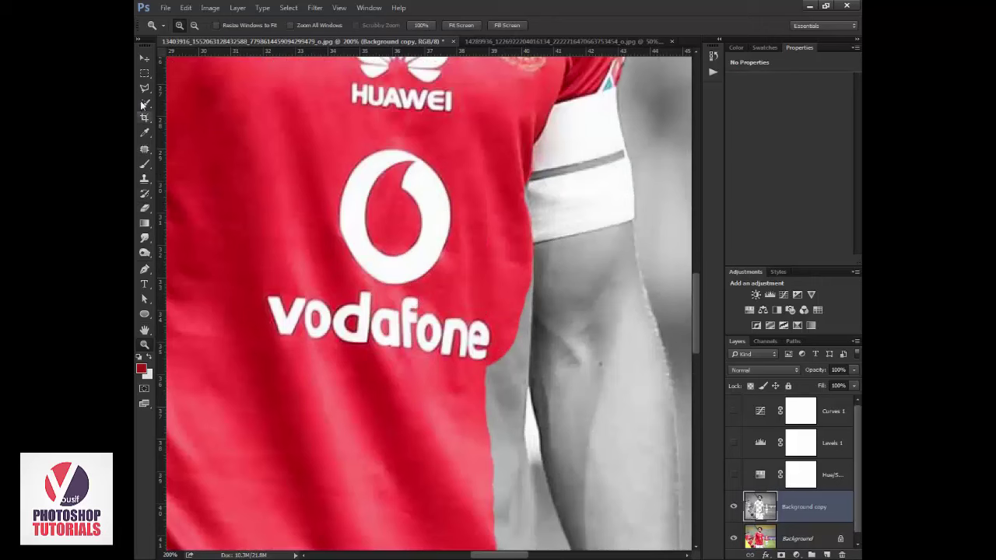
# - Start a Polygonal Lasso outline down the right arm edge to the shirt hem
pyautogui.click(144, 88)
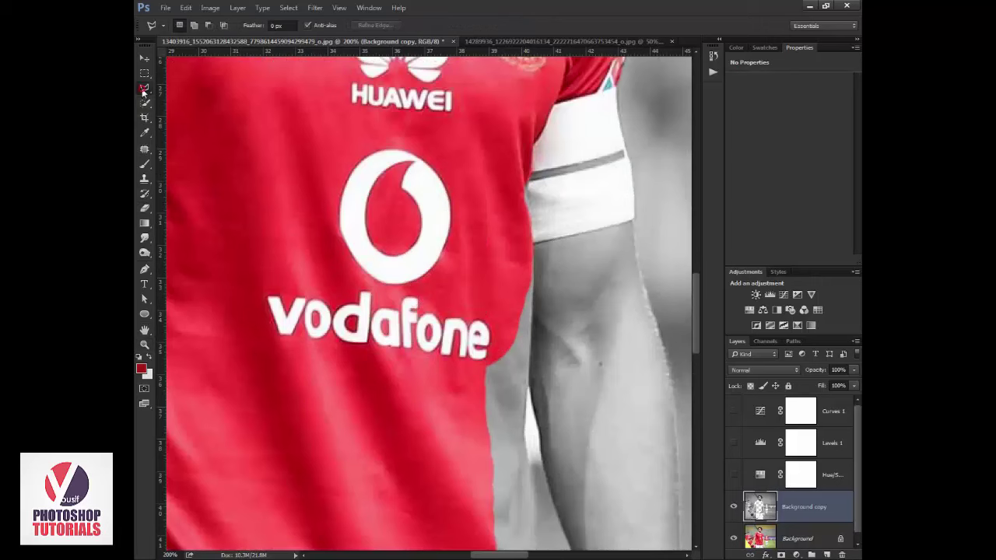
pyautogui.click(534, 248)
pyautogui.click(524, 445)
pyautogui.moveTo(535, 488); pyautogui.dragTo(493, 189)
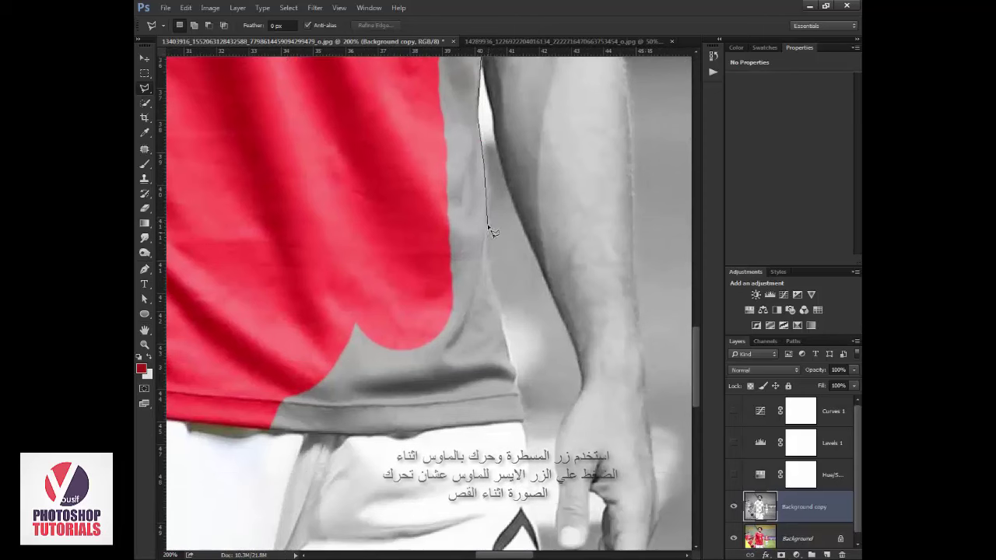
pyautogui.click(489, 231)
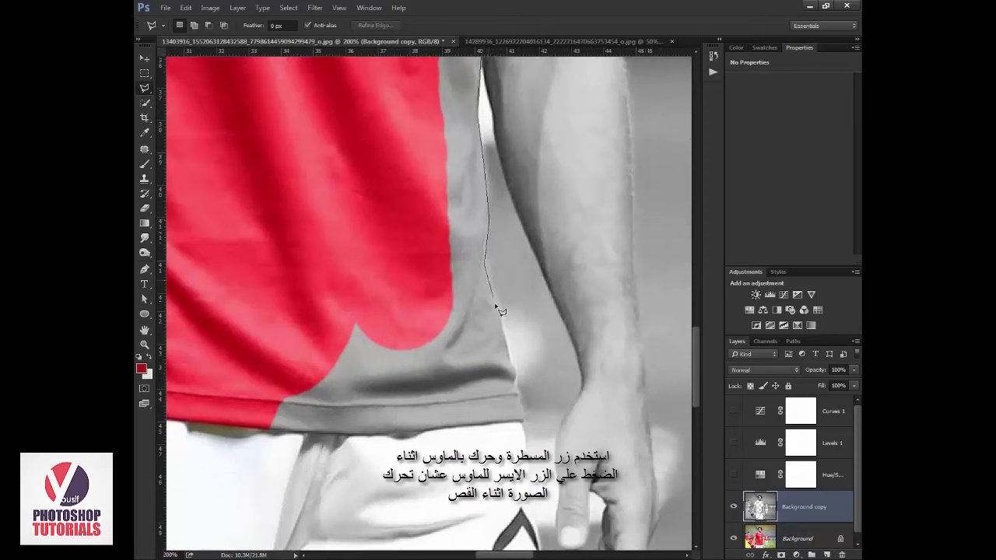
pyautogui.click(504, 343)
pyautogui.click(516, 381)
pyautogui.click(523, 424)
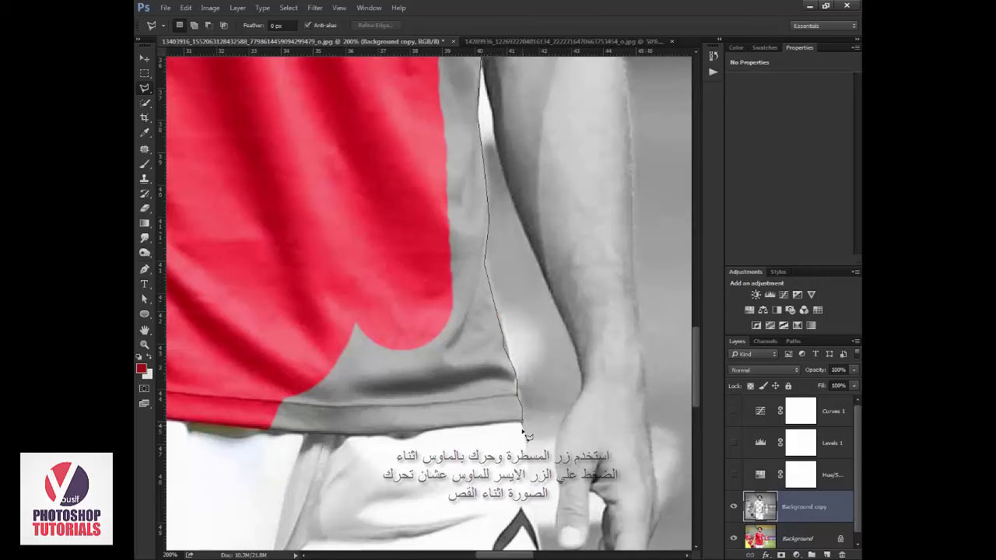
pyautogui.click(502, 449)
# - Close the outline across the shorts and up the shirt, then clear the grey inside it
pyautogui.click(412, 467)
pyautogui.click(253, 442)
pyautogui.click(241, 395)
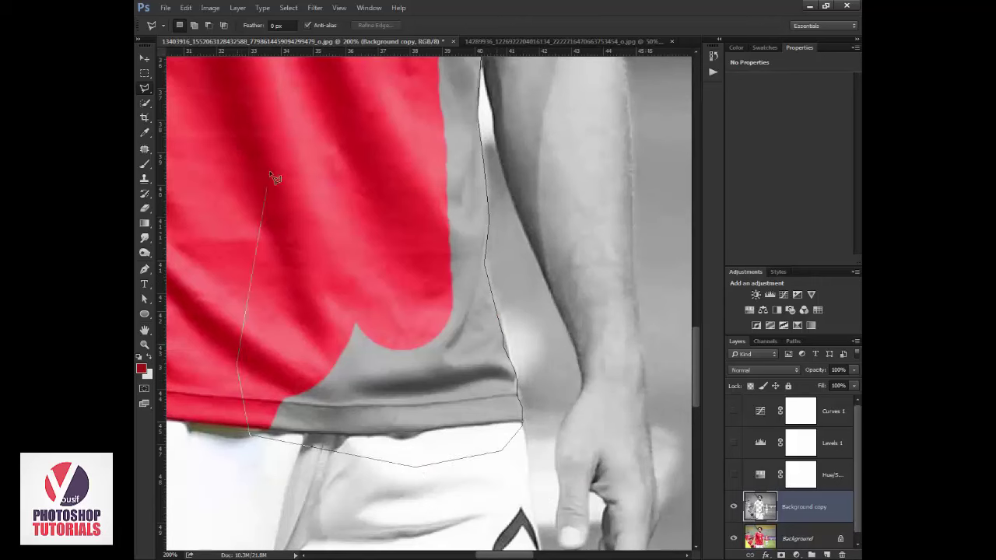
pyautogui.click(269, 171)
pyautogui.click(381, 160)
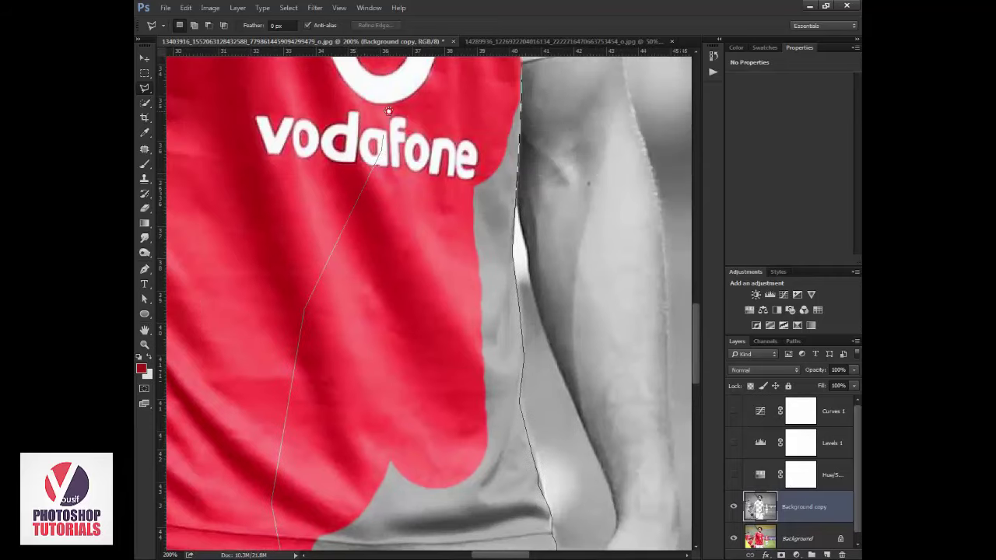
pyautogui.scroll(4, 385, 171)
pyautogui.doubleClick(412, 220)
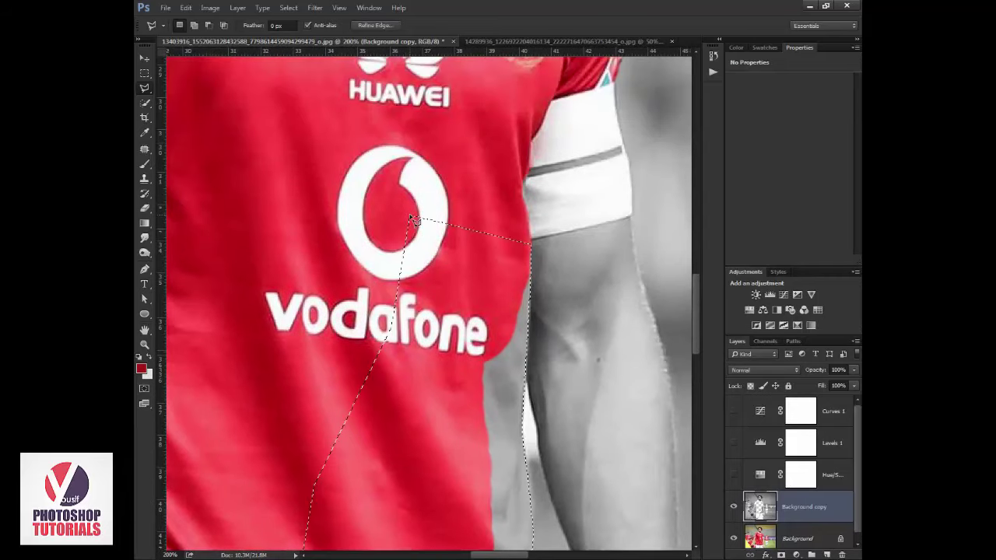
pyautogui.hotkey('alt', 'BackSpace')
pyautogui.hotkey('ctrl', 'z')
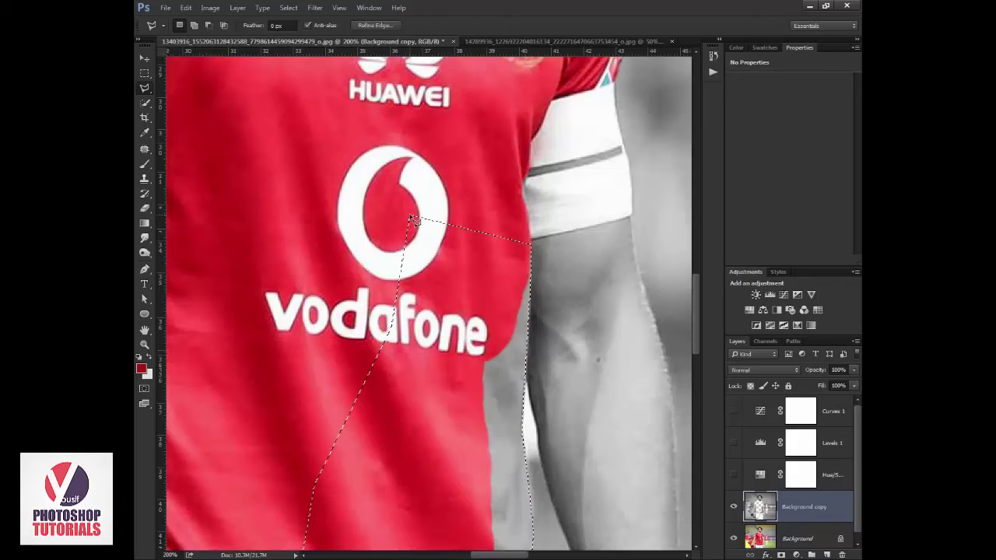
pyautogui.hotkey('ctrl', '0')
# - Select the grey strip along the shirt's left edge with a closed Polygonal Lasso outline
pyautogui.press('z')
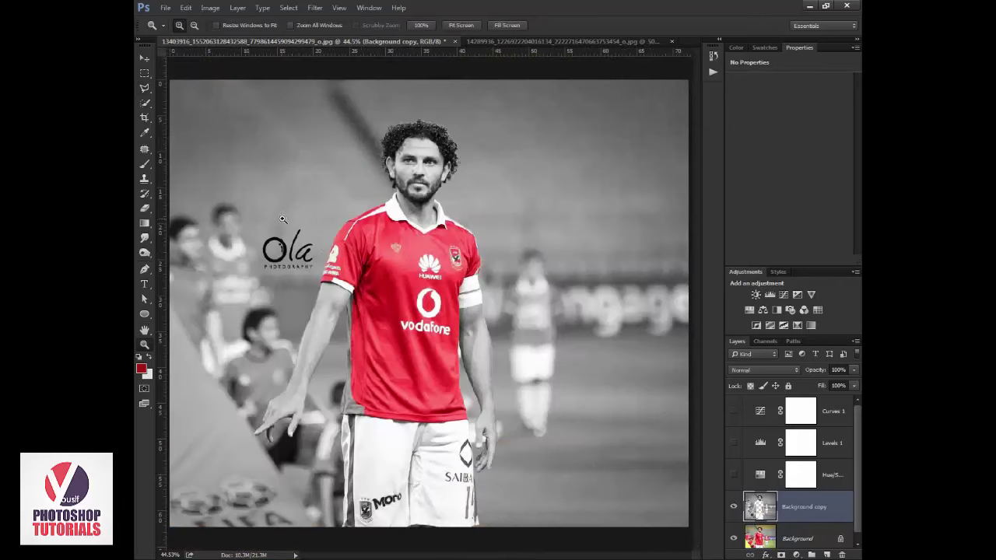
pyautogui.click(399, 427)
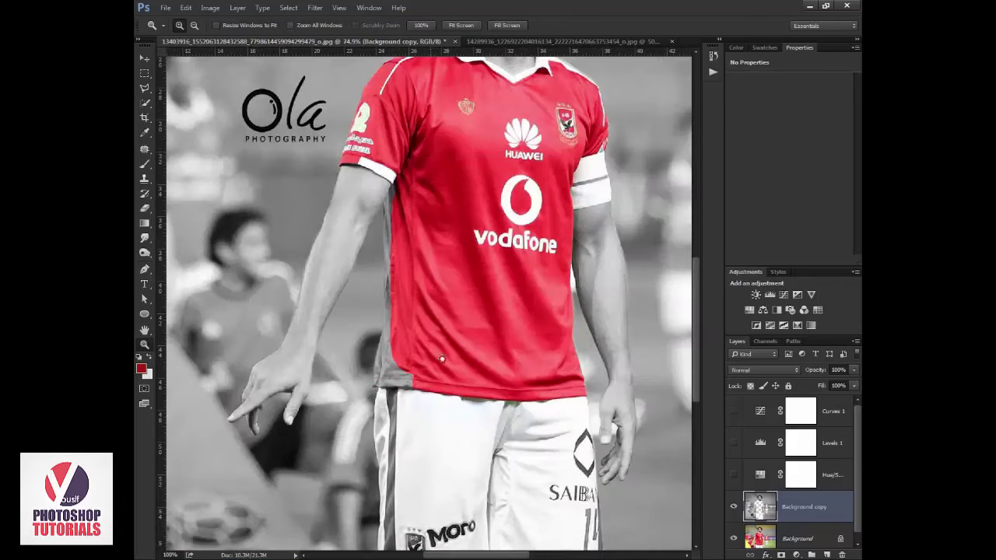
pyautogui.moveTo(245, 186); pyautogui.dragTo(299, 227)
pyautogui.click(158, 89)
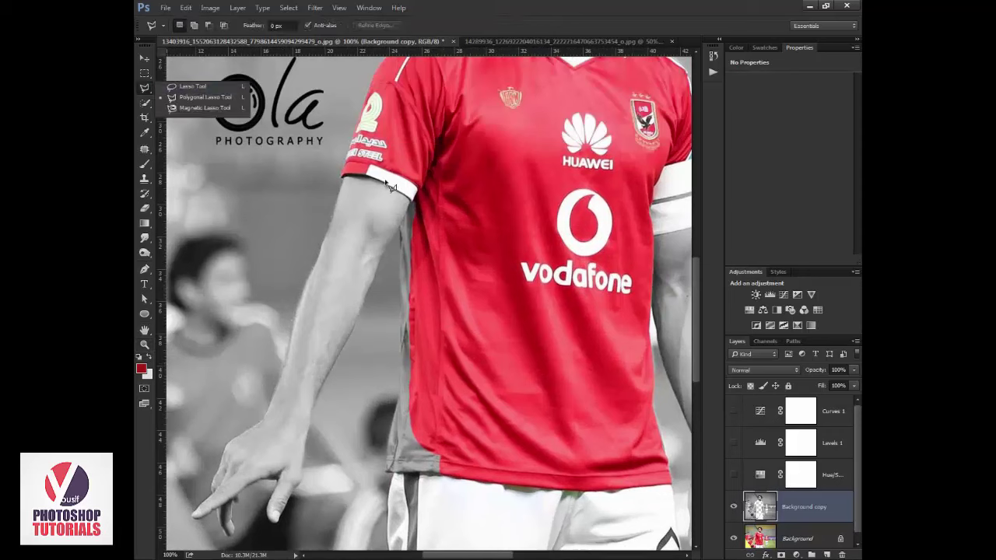
pyautogui.click(399, 227)
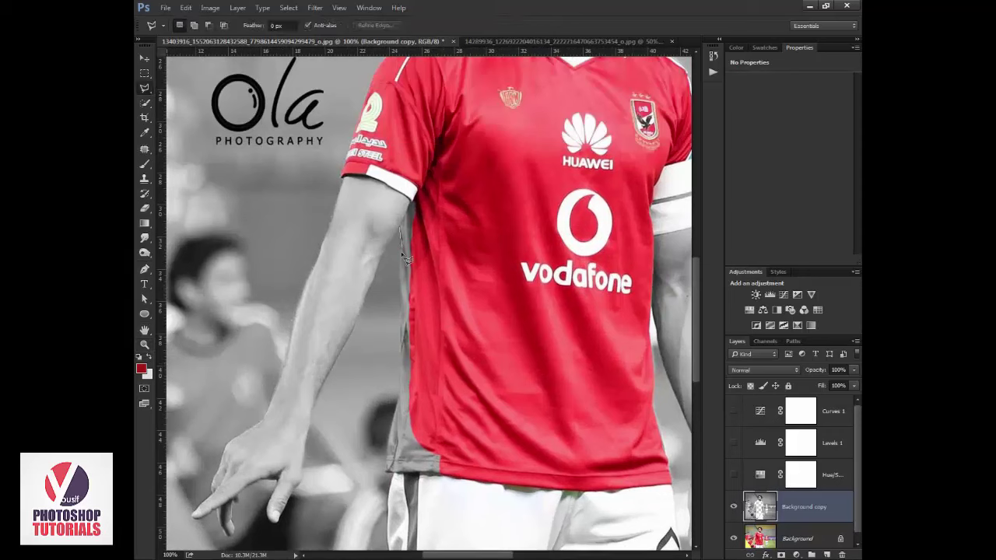
pyautogui.click(401, 276)
pyautogui.click(398, 406)
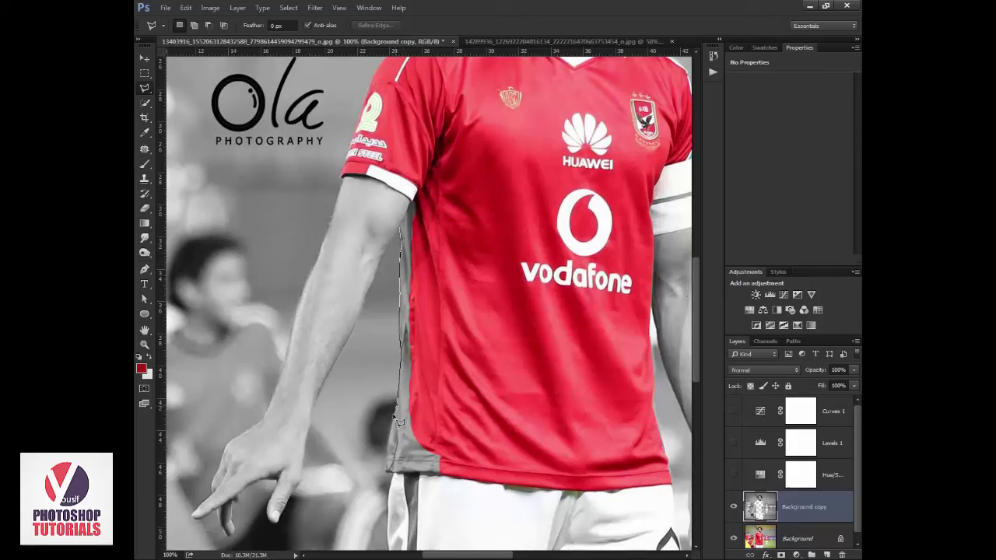
pyautogui.click(387, 470)
pyautogui.click(443, 470)
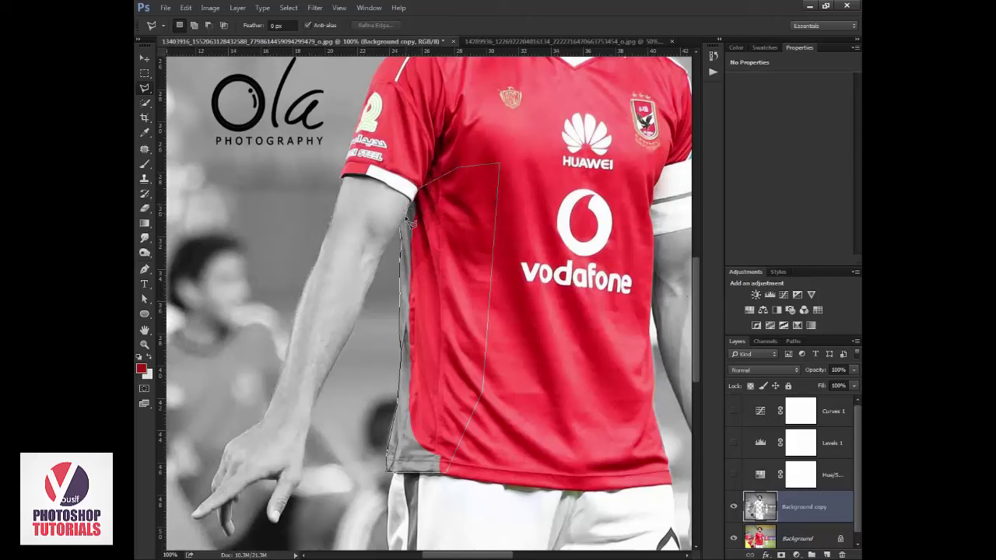
pyautogui.doubleClick(404, 215)
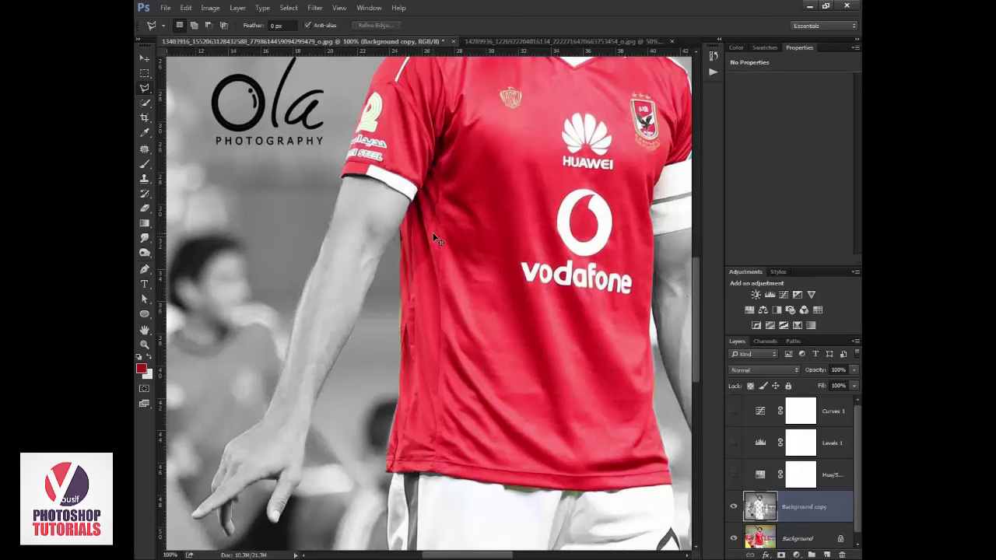
pyautogui.hotkey('ctrl', '0')
# - Make Levels 1 and Curves 1 visible again on the red-jersey photo and select both layers
pyautogui.press('z')
pyautogui.keyDown('alt'); pyautogui.click(448, 248); pyautogui.keyUp('alt')
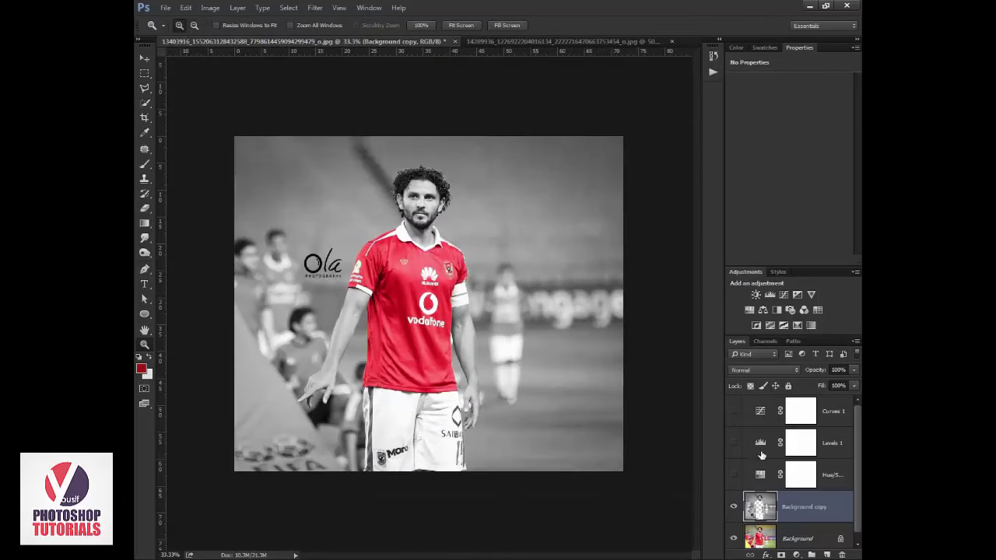
pyautogui.moveTo(734, 420); pyautogui.dragTo(733, 443)
pyautogui.press('l')
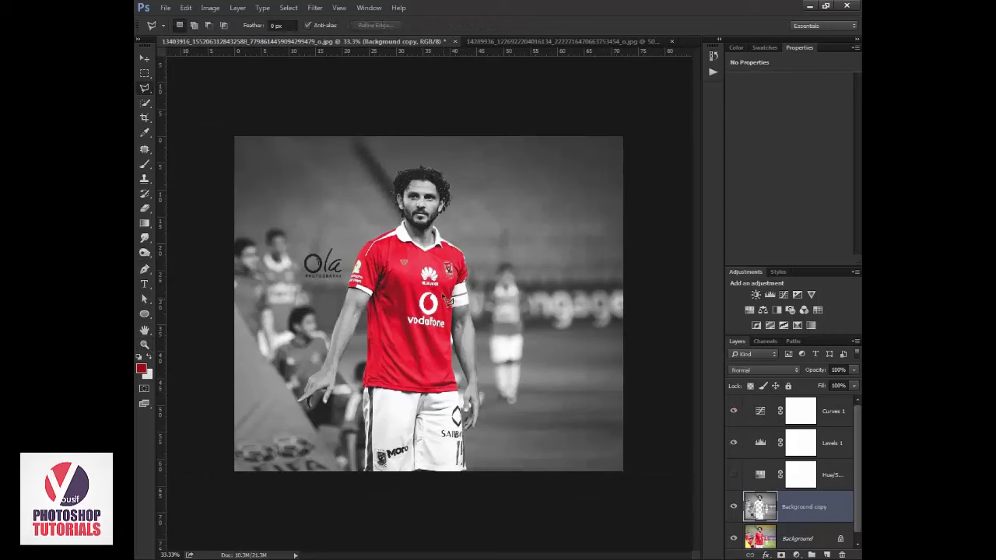
pyautogui.click(519, 42)
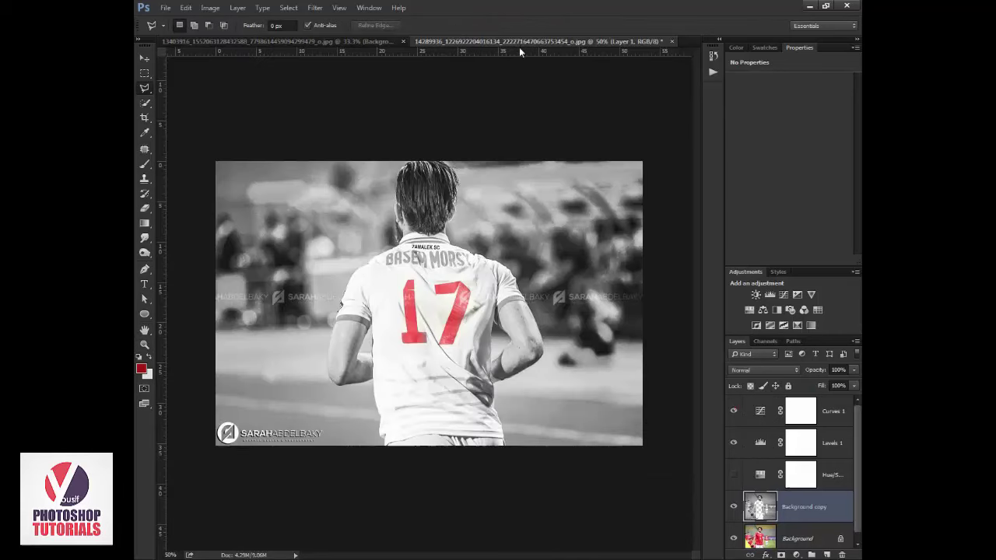
pyautogui.click(373, 43)
pyautogui.click(832, 443)
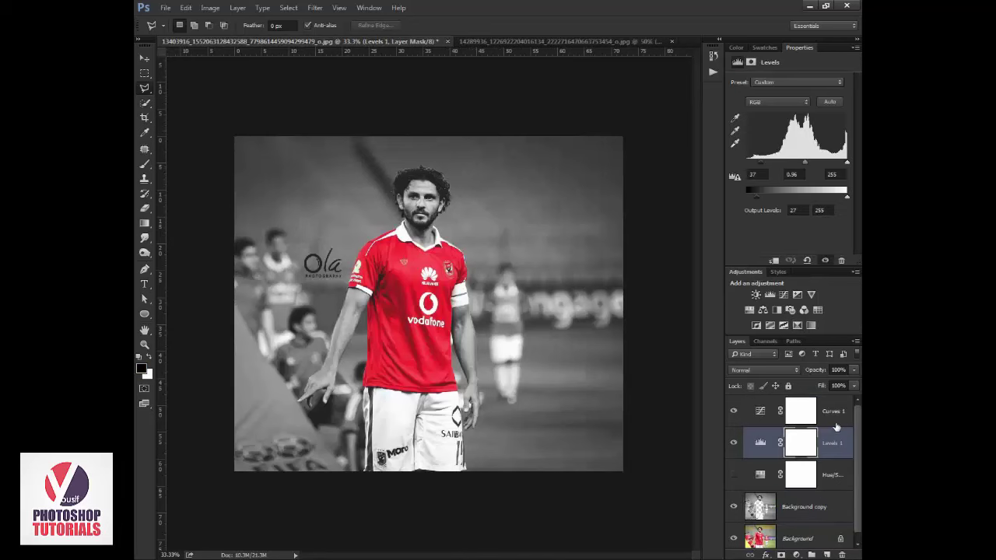
pyautogui.keyDown('shift'); pyautogui.click(836, 423); pyautogui.keyUp('shift')
# - Copy Levels 1 and Curves 1 into the #17 photo and raise the Curves black point output to 42
pyautogui.press('v')
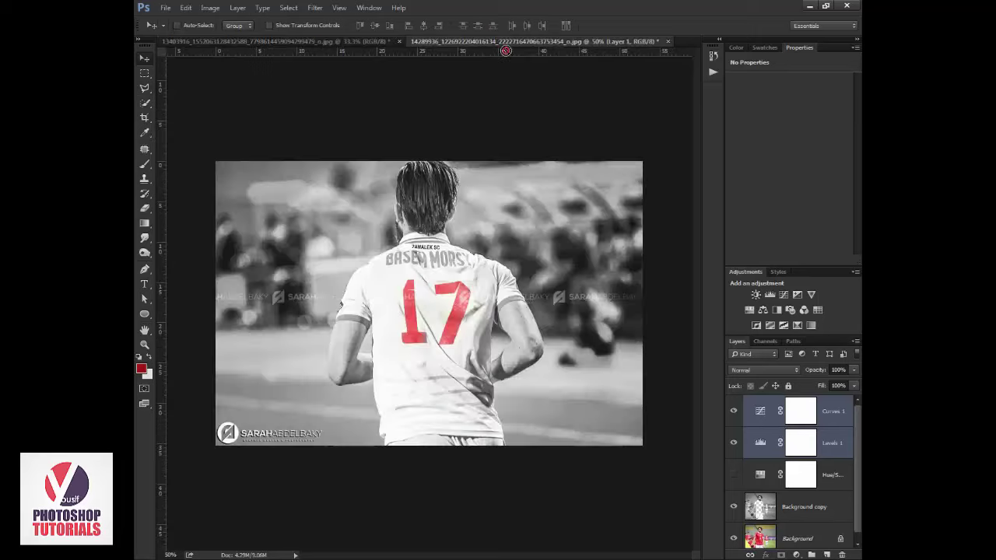
pyautogui.moveTo(503, 40); pyautogui.dragTo(519, 216)
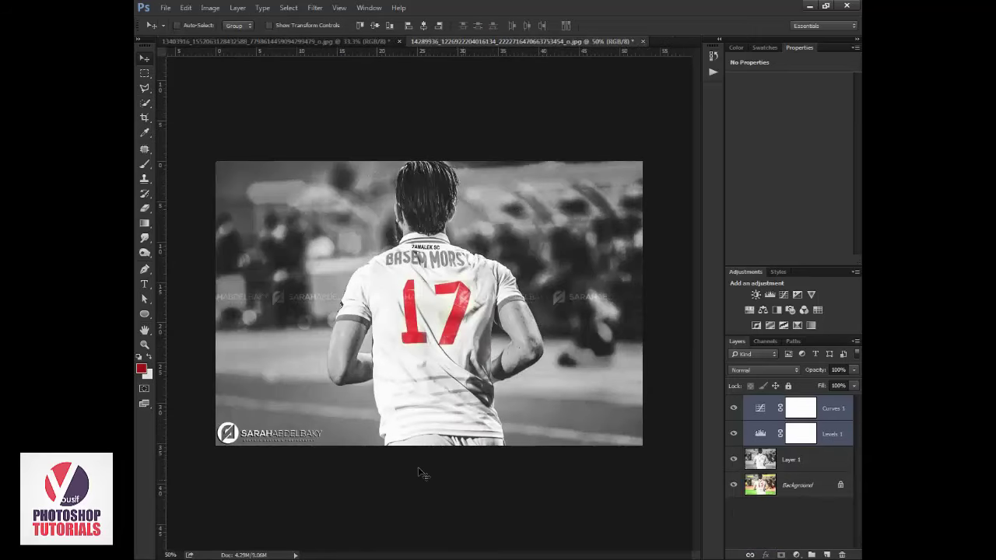
pyautogui.click(760, 408)
pyautogui.moveTo(753, 196); pyautogui.dragTo(749, 183)
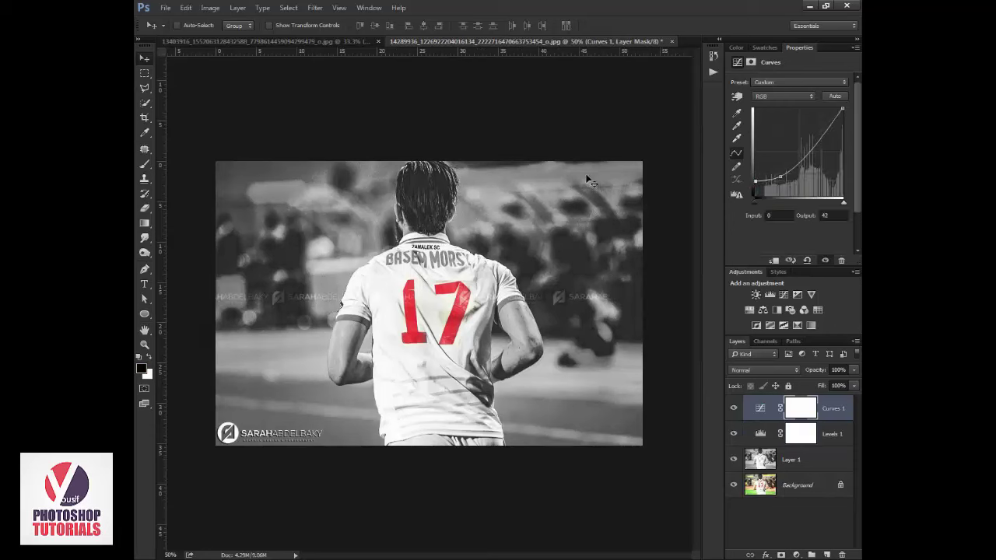